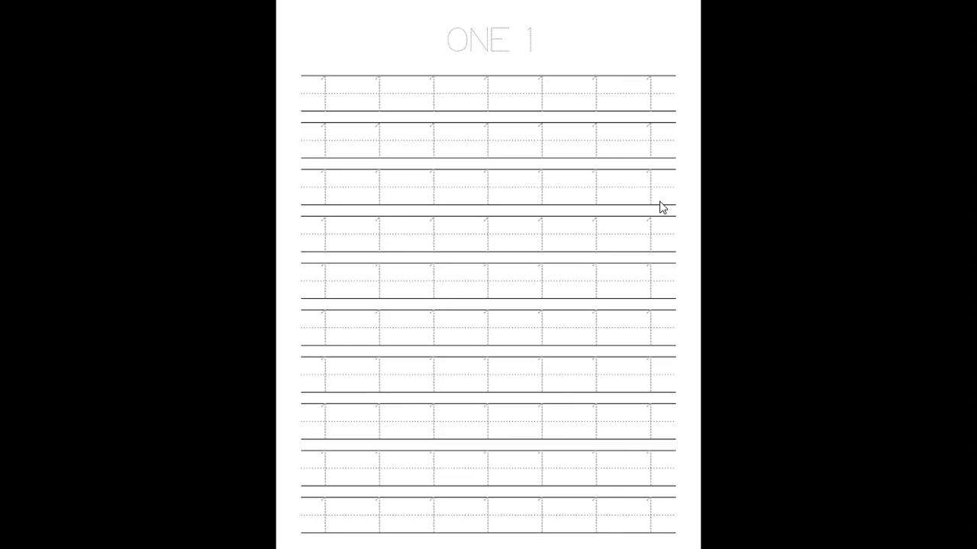
Step: Exit the ONE 1 slideshow and bring up the Gumroad handwriting workbook page in Chrome
key(Escape)
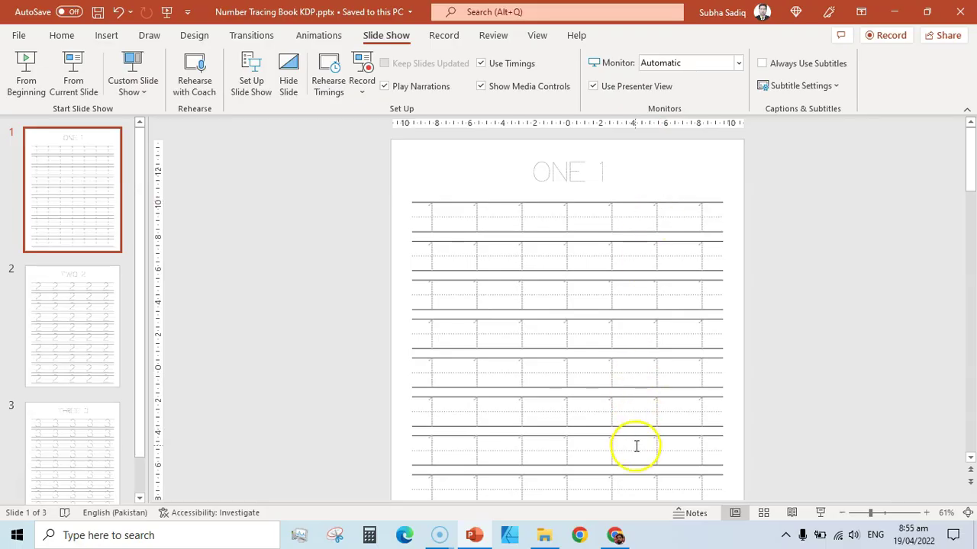
drag(974, 158, 973, 162)
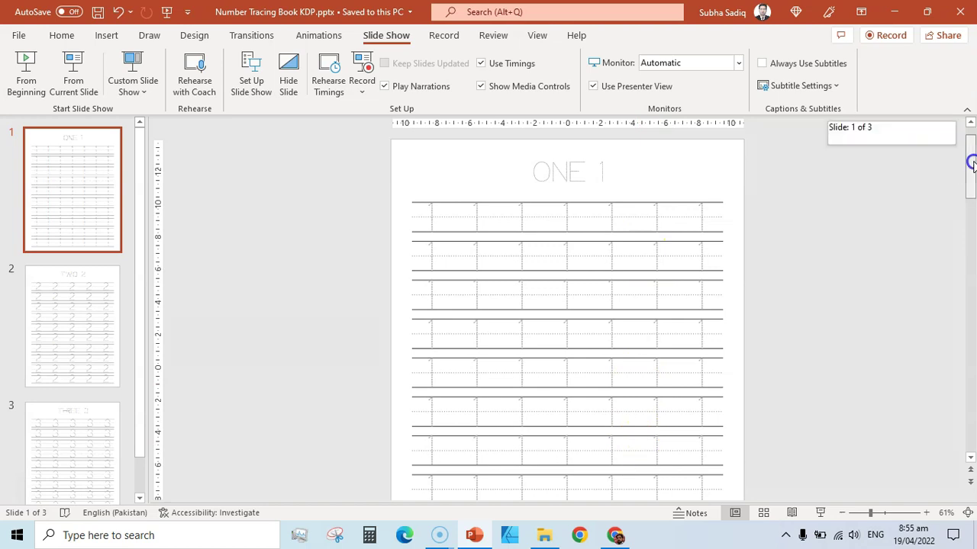
drag(972, 196, 971, 197)
click(615, 535)
drag(968, 148, 386, 197)
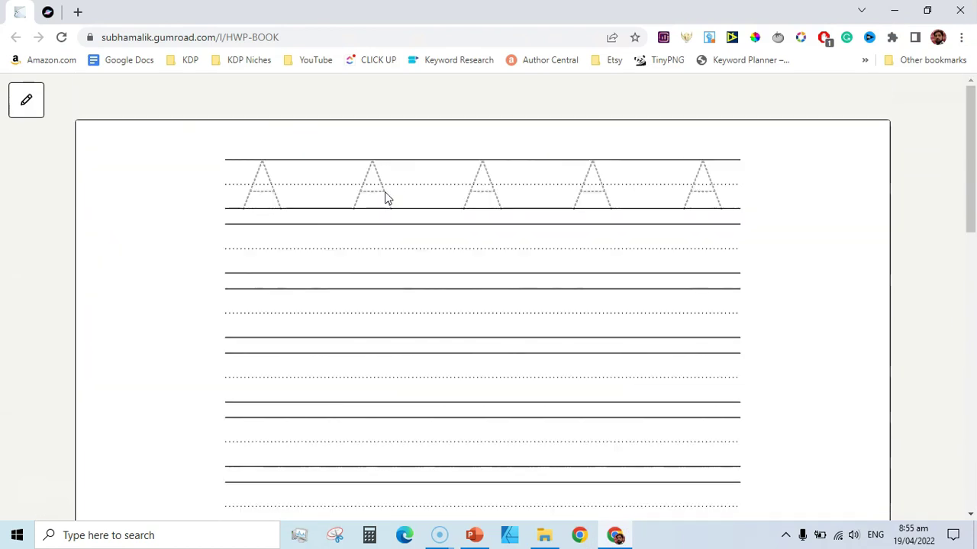
Step: Enter a fair price of 0 for the Handwriting Practice Book Interior PPTX download
drag(963, 185, 972, 367)
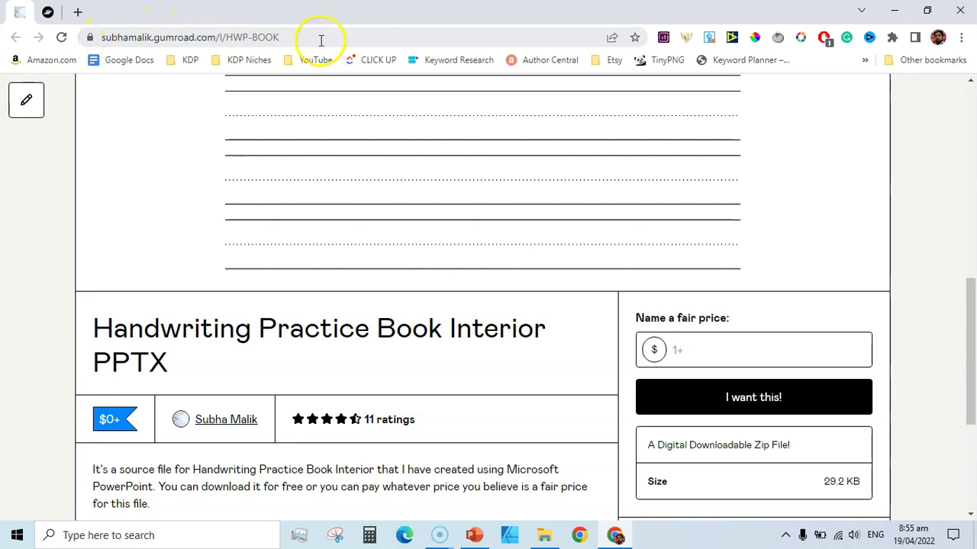
click(712, 342)
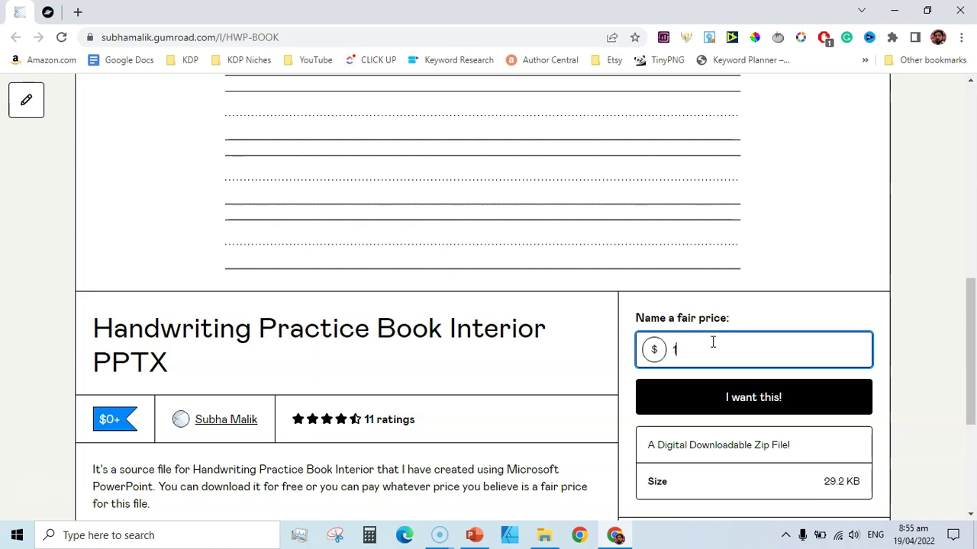
text(0)
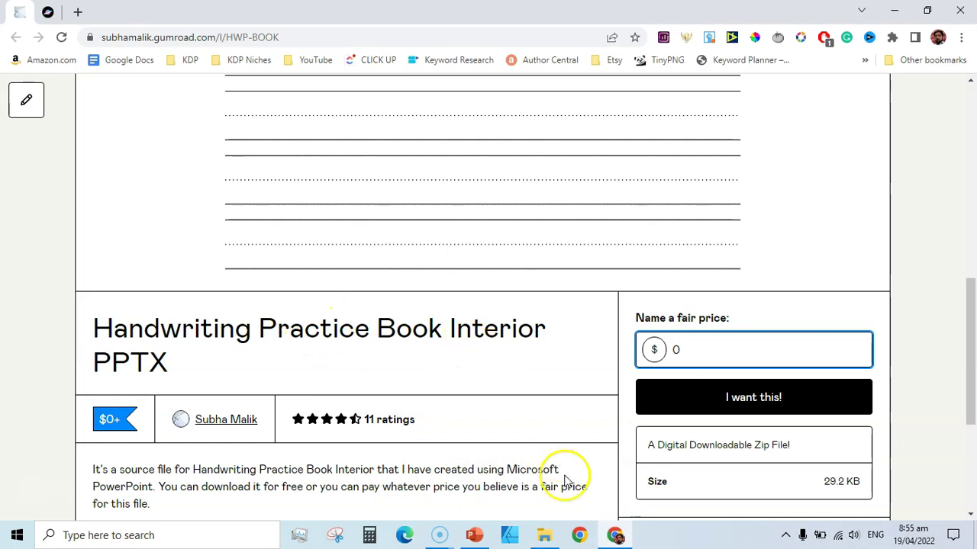
click(544, 537)
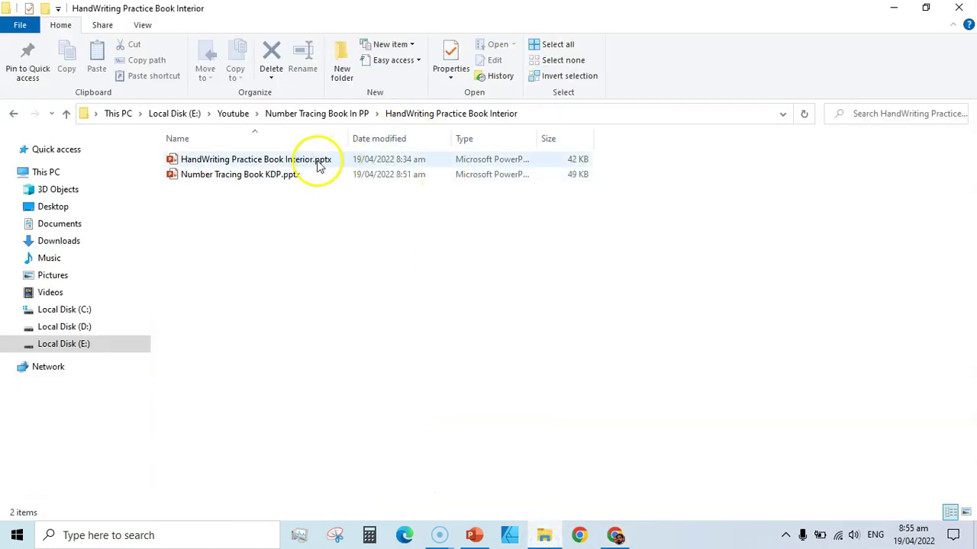
Step: Review the Number Tracing Book In PP folder and extracted practice-book files, then return to FontSpace
click(340, 113)
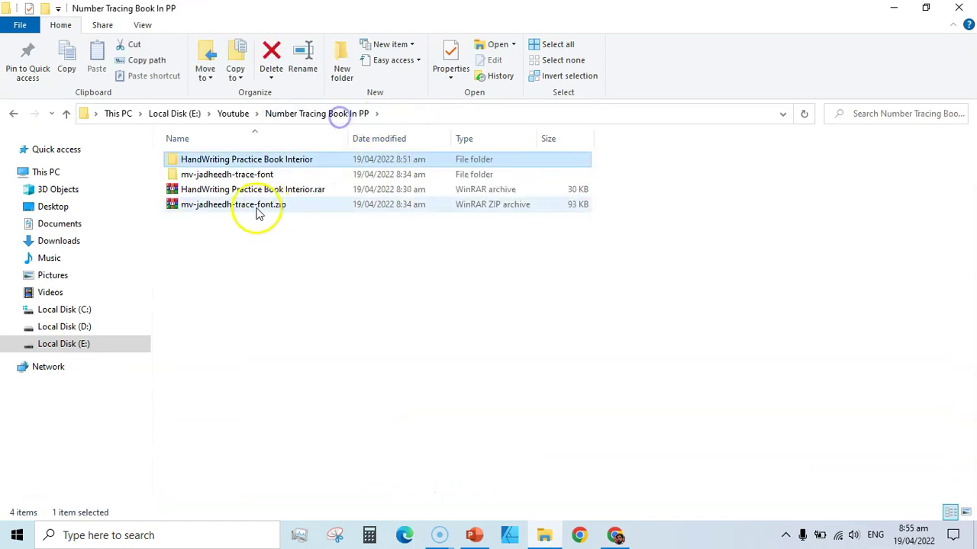
right_click(315, 194)
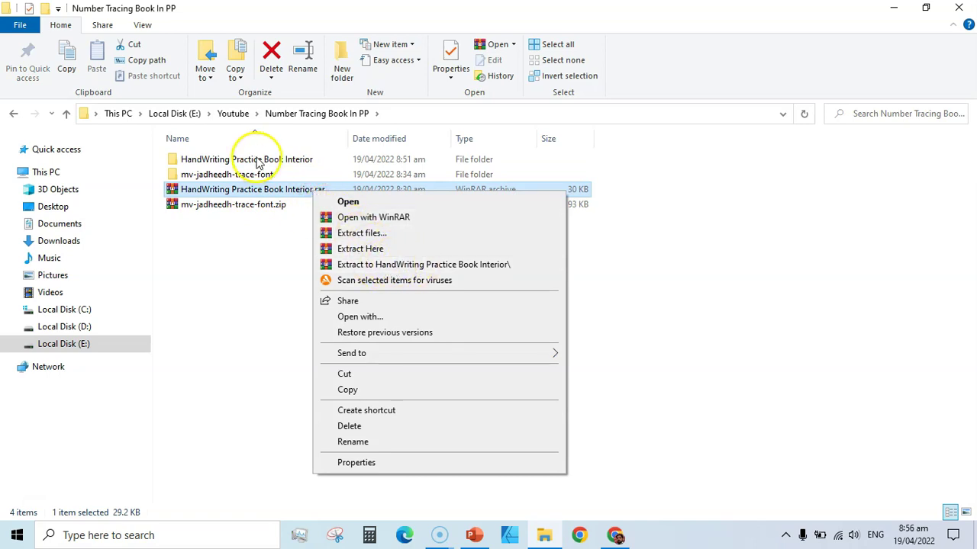
double_click(258, 161)
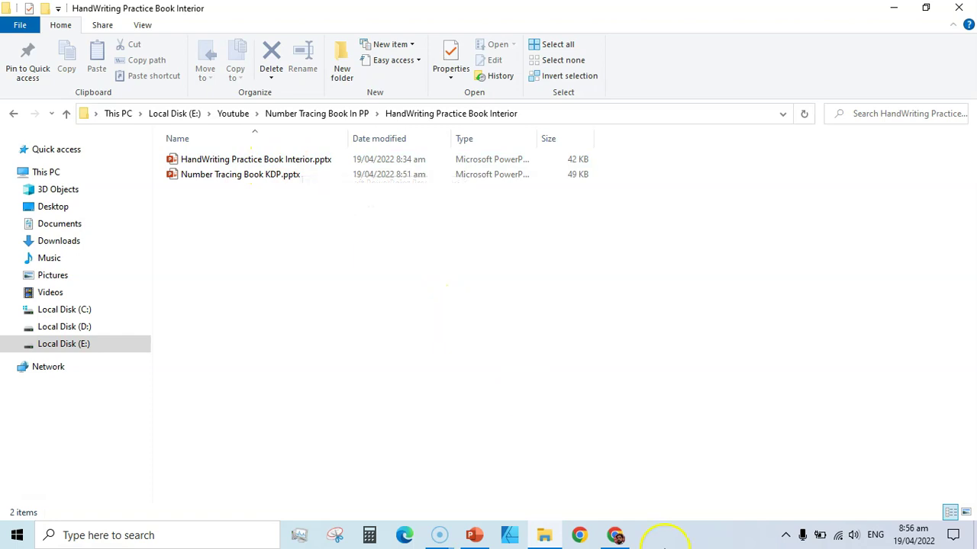
click(615, 535)
click(47, 11)
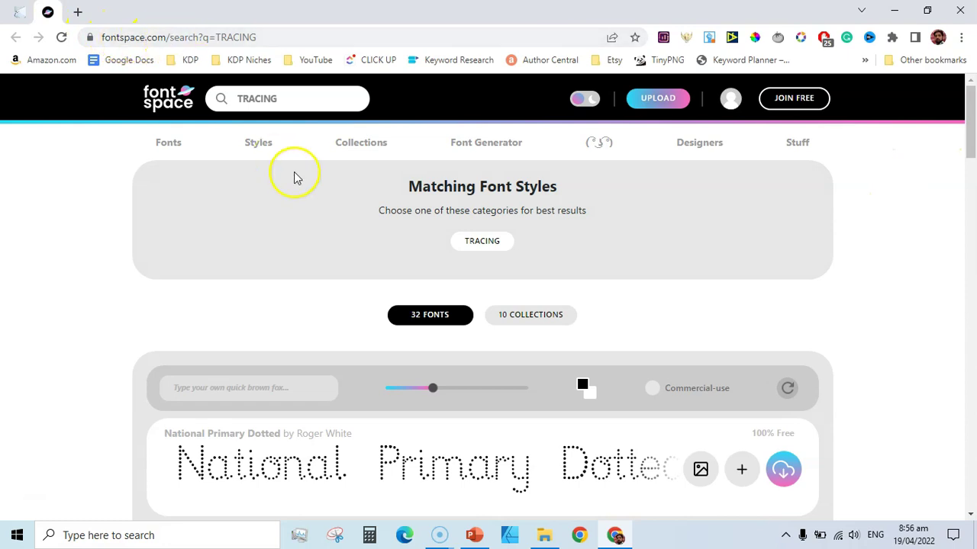
Step: Filter the FontSpace TRACING results to commercial-use fonts to reveal Mv Jadheedh Trace
scroll(649, 231, down, 2)
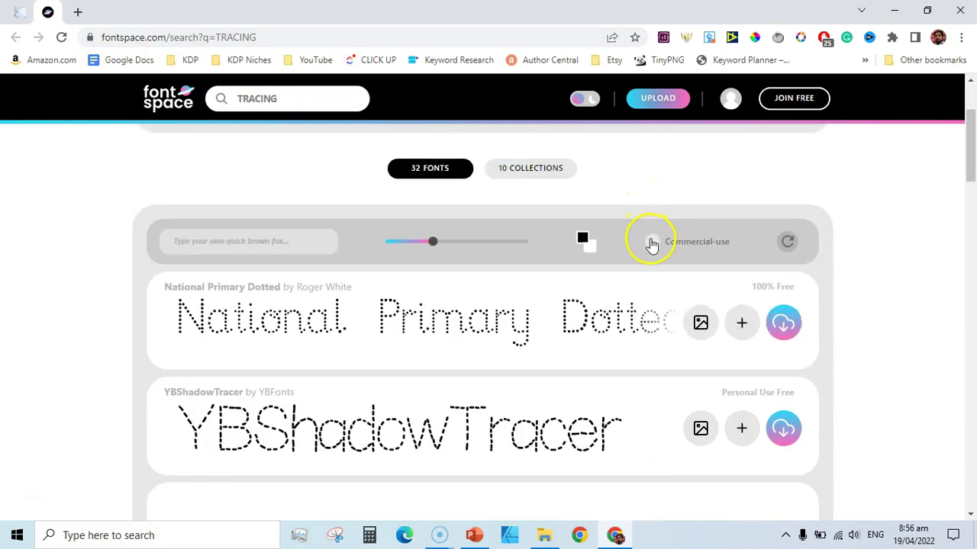
scroll(67, 287, down, 3)
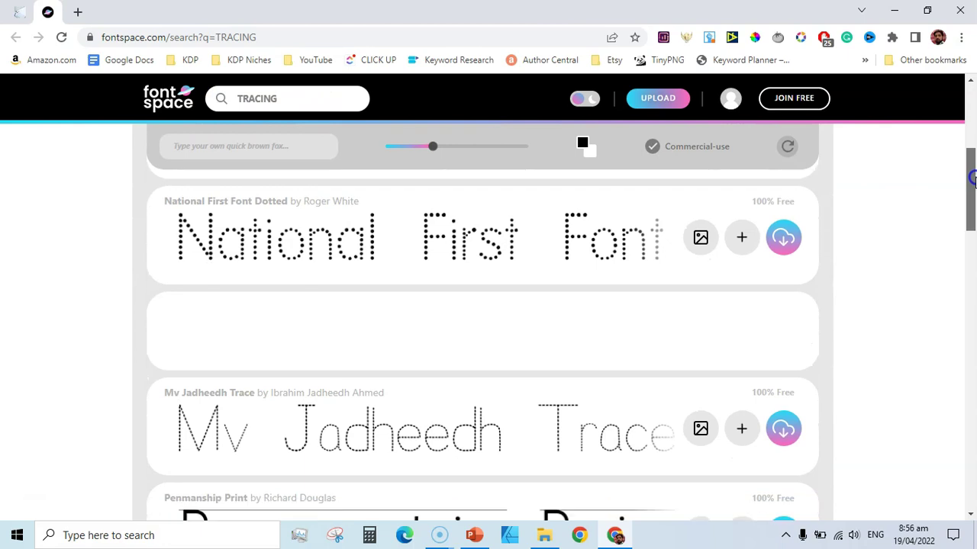
click(300, 339)
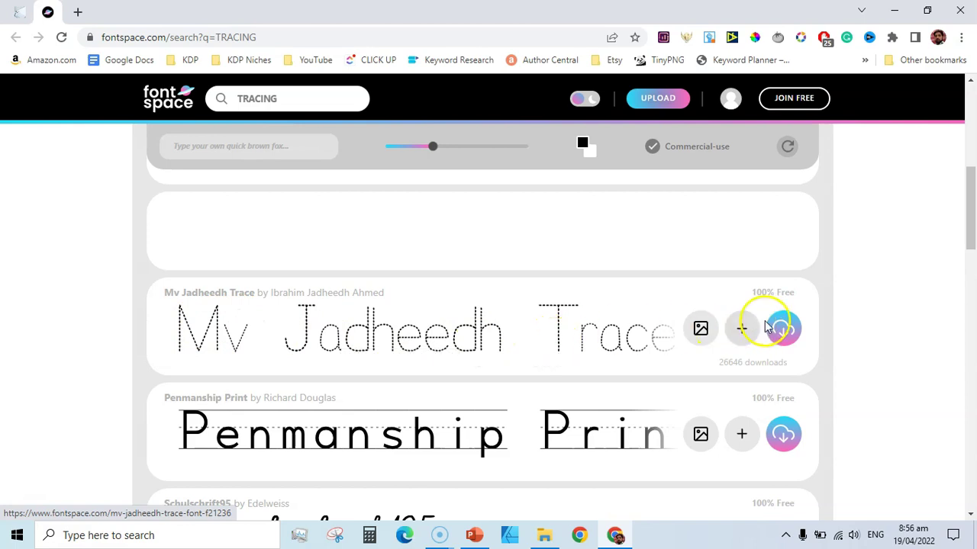
Step: Install the Mv Jadheedh Trace font from the extracted mv-jadheedh-trace-font folder
click(544, 535)
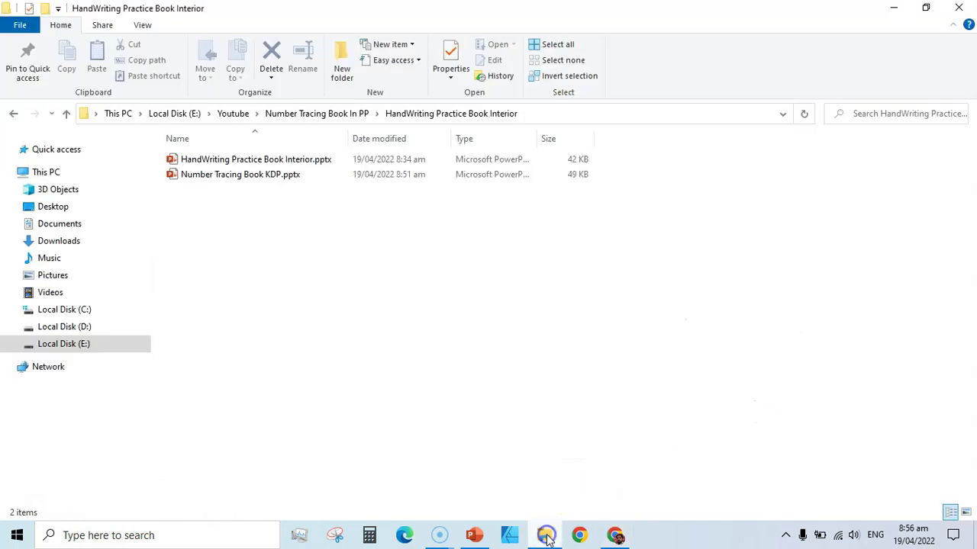
click(347, 113)
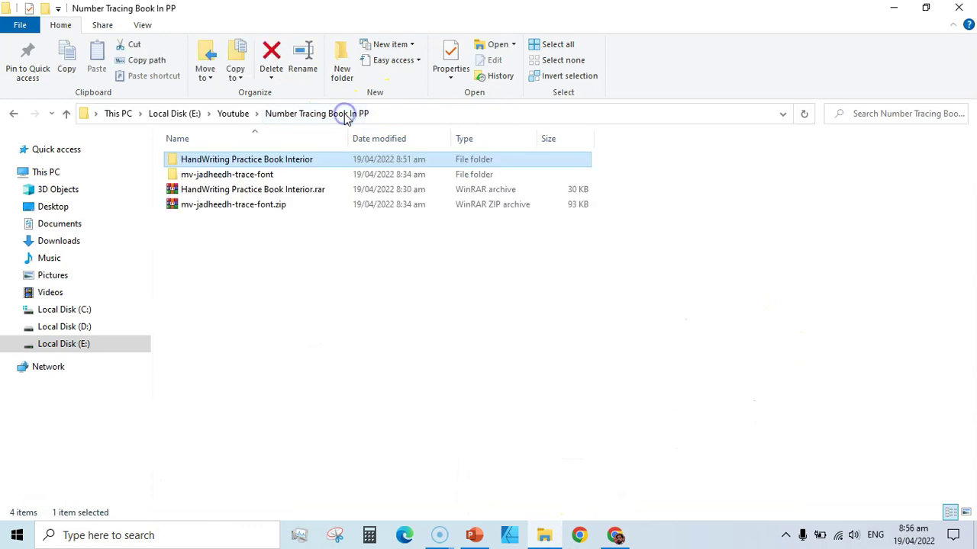
right_click(264, 208)
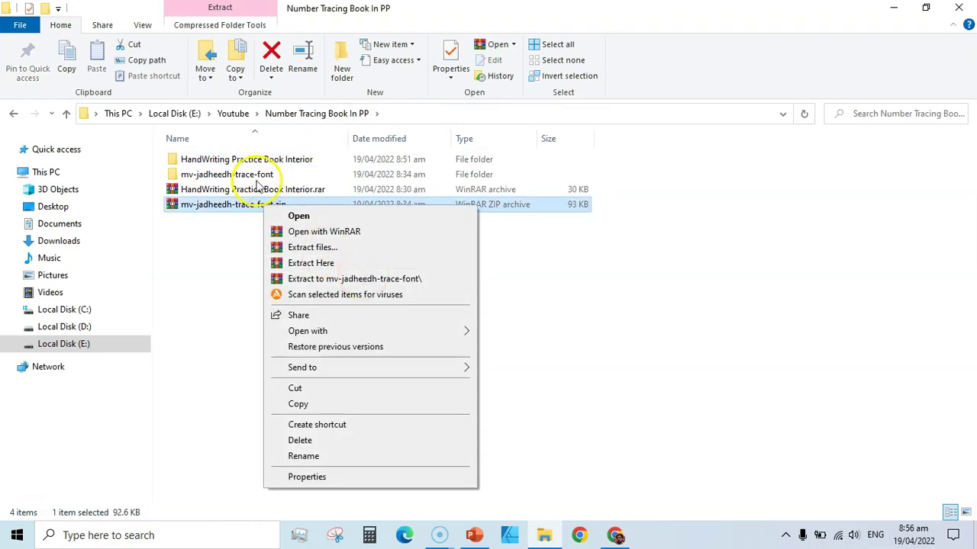
click(256, 175)
double_click(255, 176)
click(256, 176)
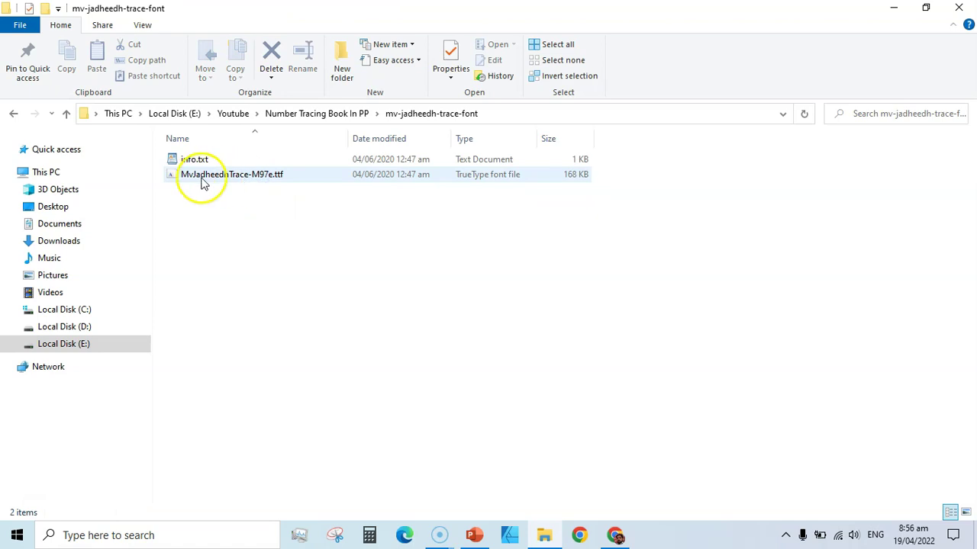
right_click(269, 178)
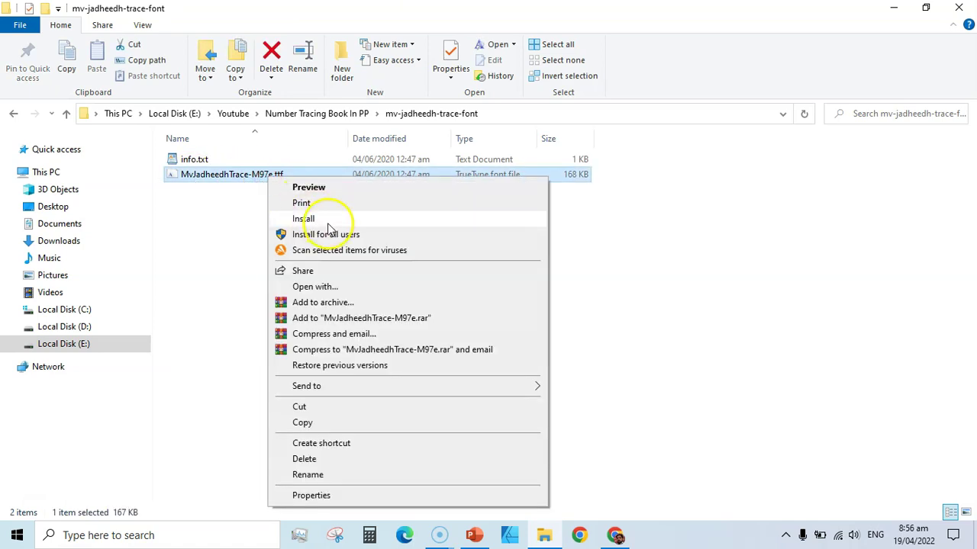
click(330, 225)
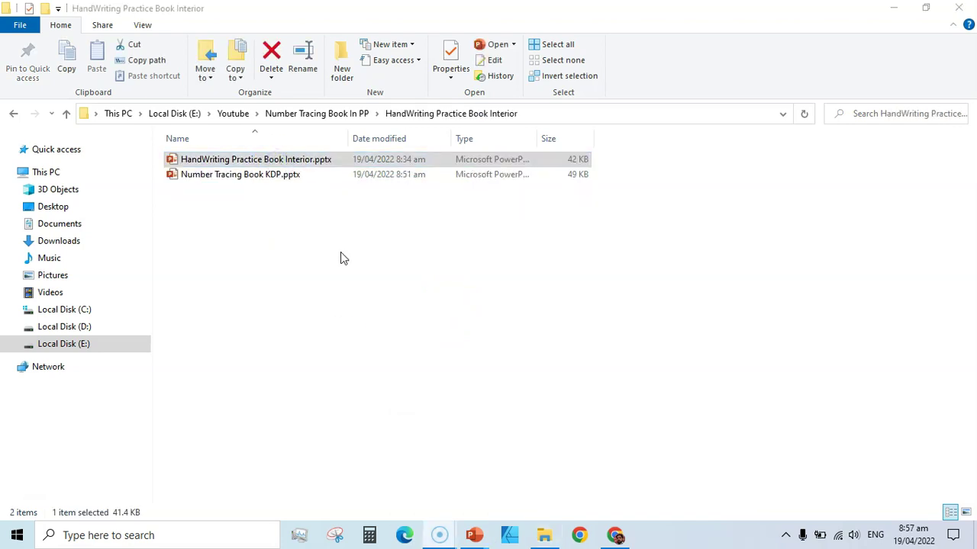
Step: Switch to the open HandWriting Practice Book Interior presentation in PowerPoint
click(303, 161)
click(471, 537)
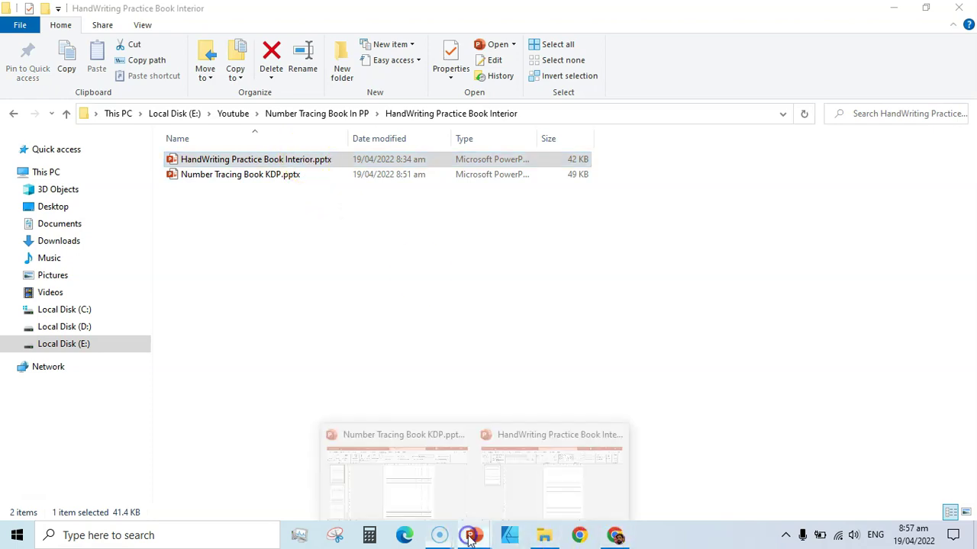
click(524, 431)
Step: Shift the dotted A row down slightly and delete the top writing-line group
click(545, 150)
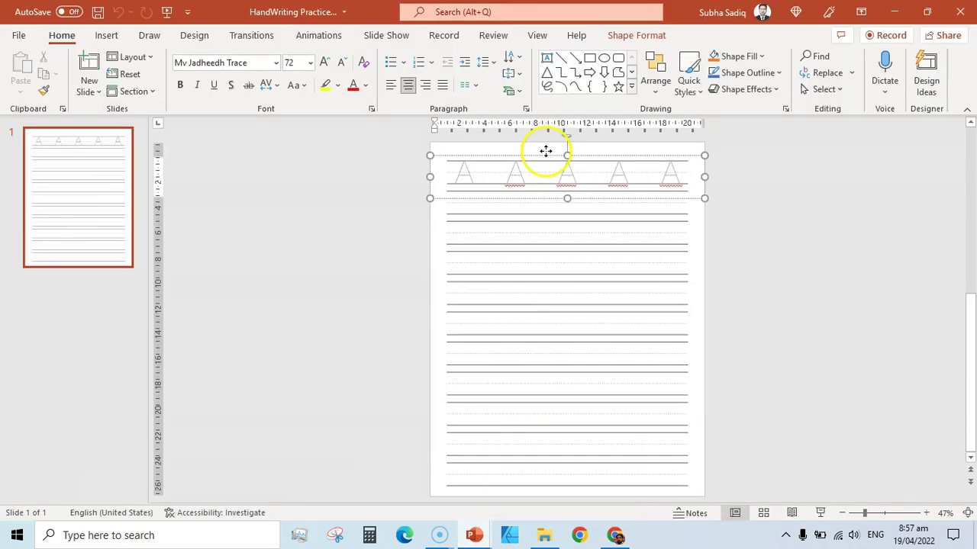
mouse_move(545, 151)
mouse_down()
mouse_move(460, 203)
mouse_move(298, 242)
mouse_up()
click(833, 255)
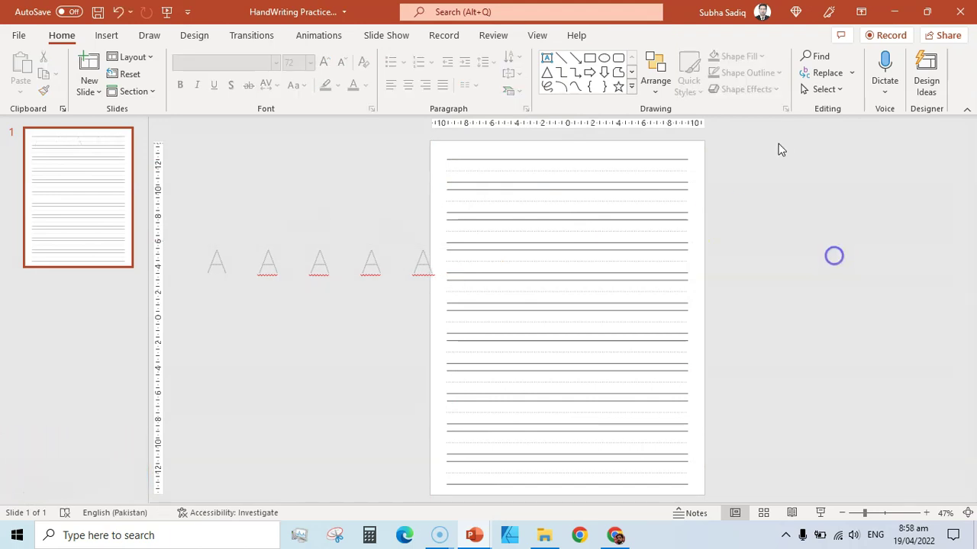
click(503, 167)
click(503, 165)
key(Delete)
Step: Lock all the remaining ruled writing lines in place
drag(793, 157, 423, 506)
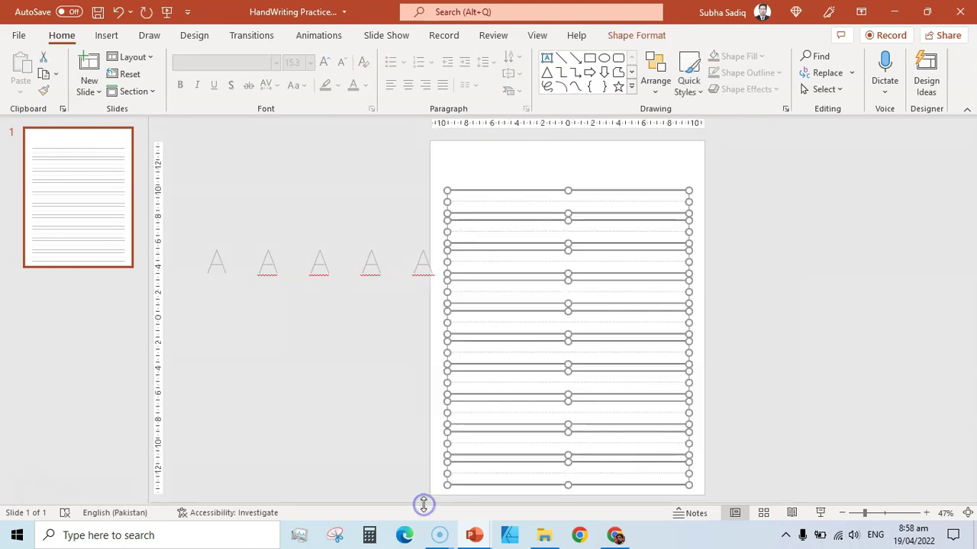
right_click(596, 193)
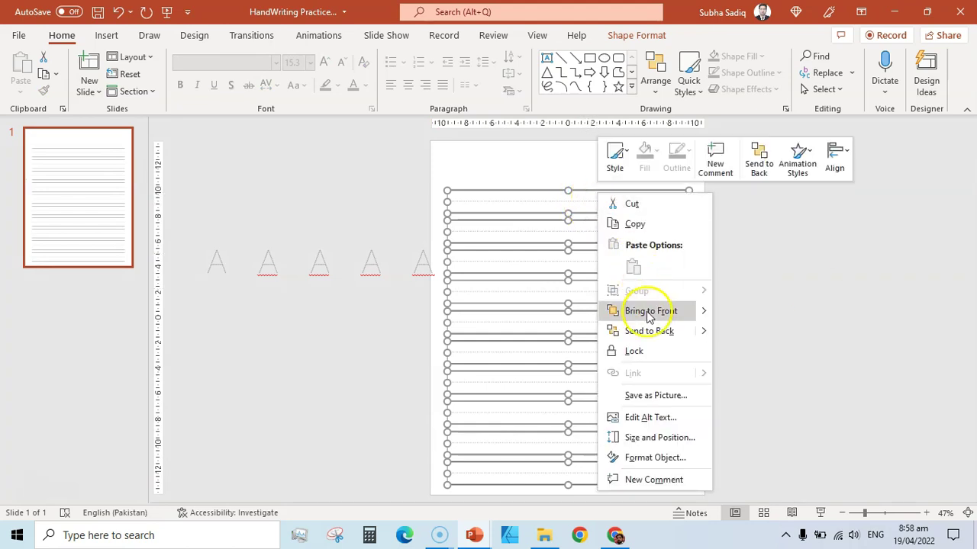
click(644, 353)
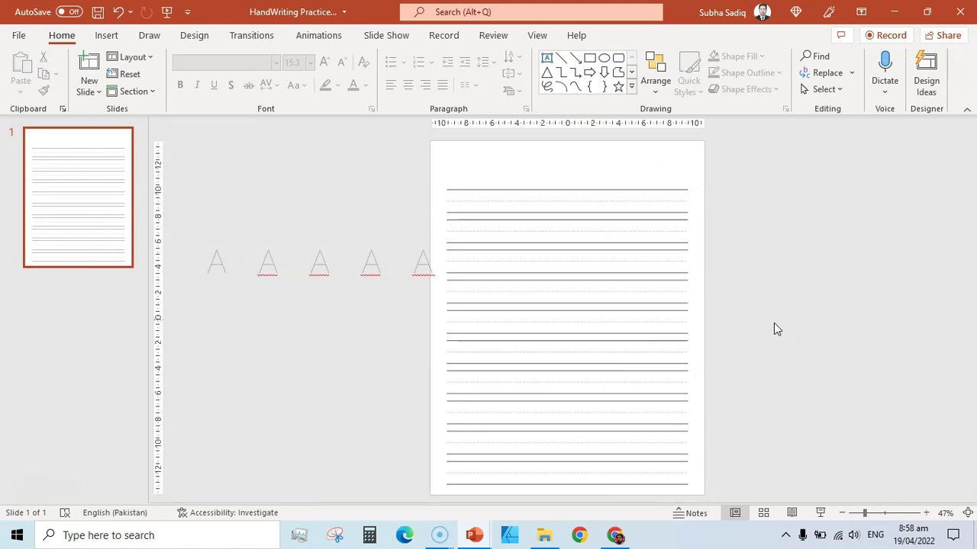
Step: Move the traced-letter box onto the first writing line and replace its A's with new text
click(349, 255)
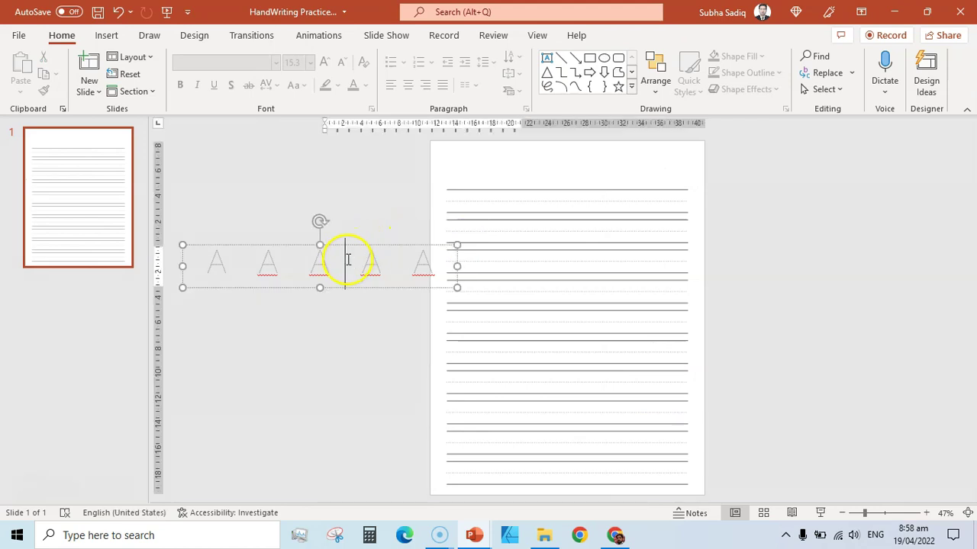
mouse_move(357, 248)
mouse_down()
mouse_move(593, 142)
mouse_move(588, 170)
mouse_move(600, 185)
mouse_up()
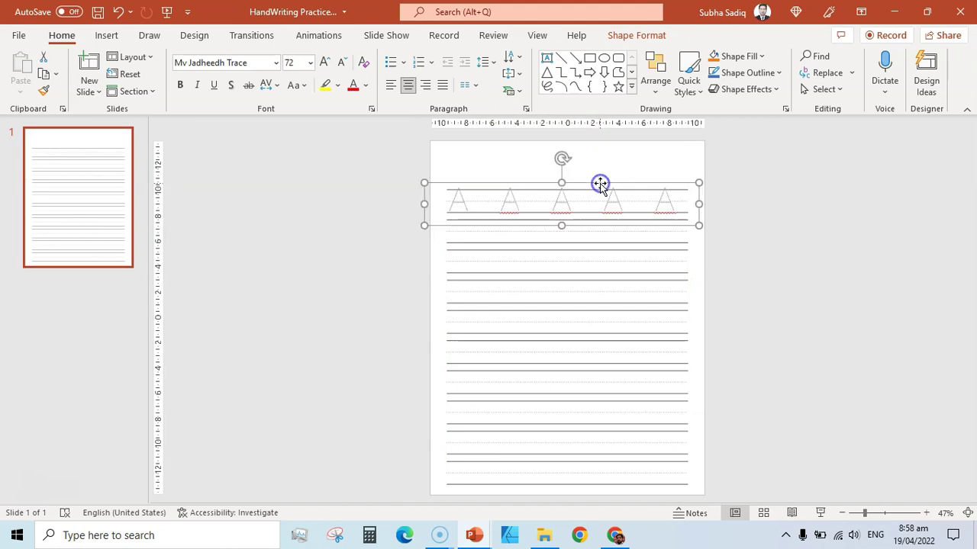
triple_click(584, 200)
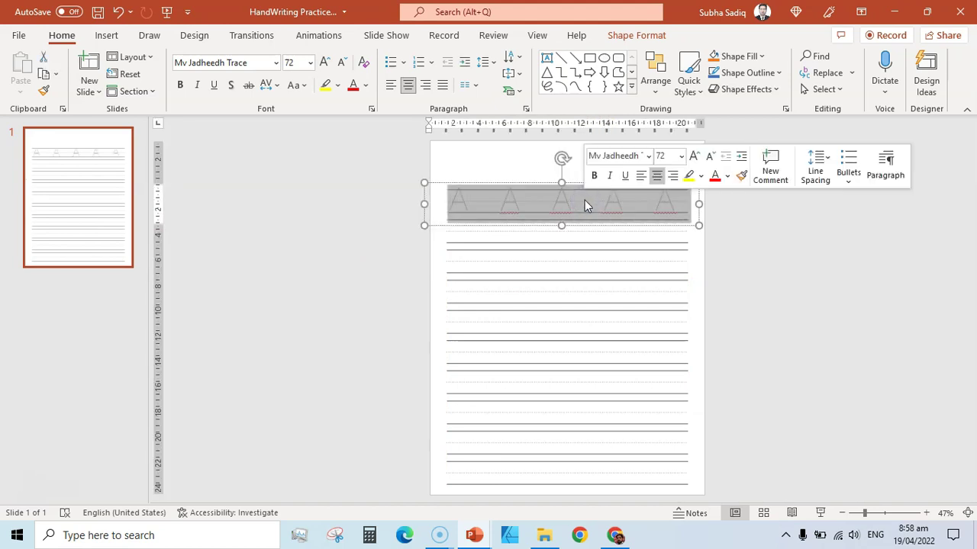
key(BackSpace)
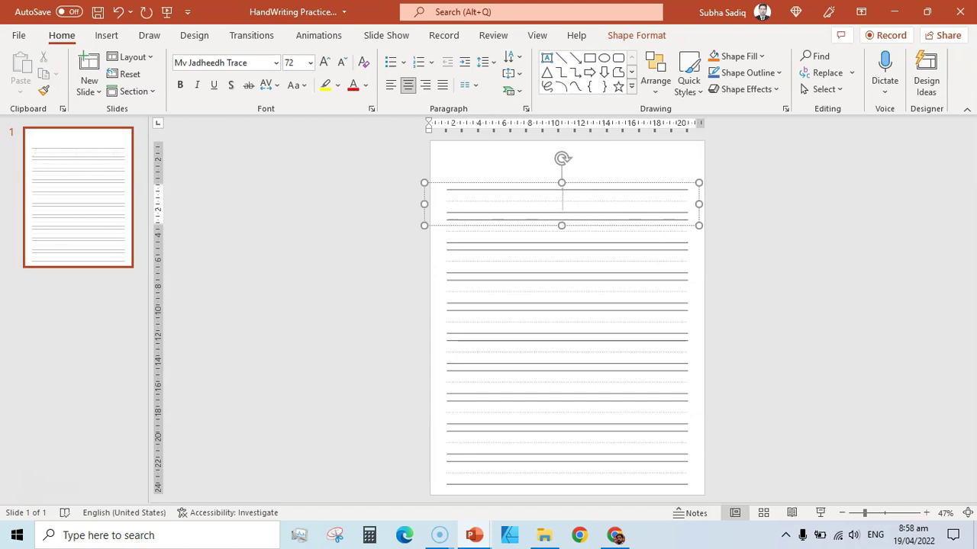
text(B)
click(780, 255)
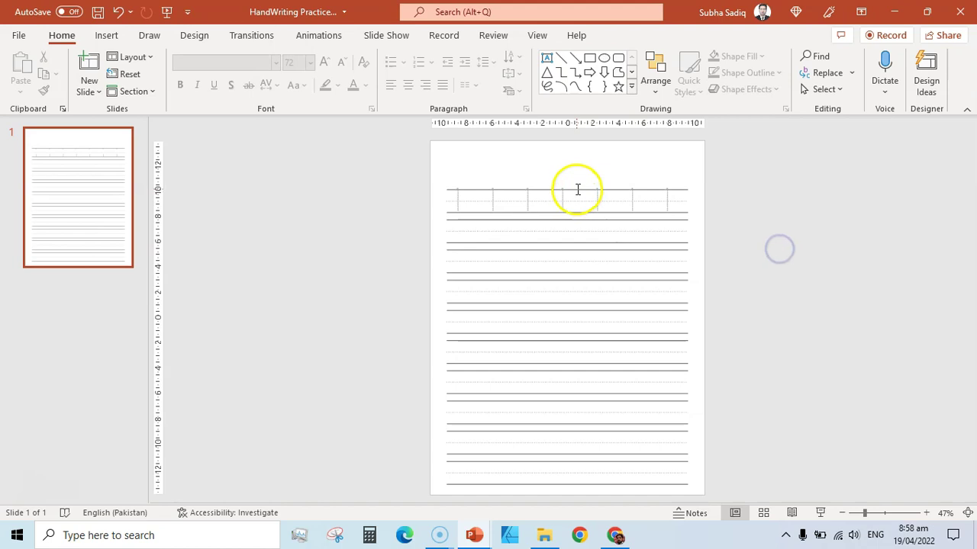
click(576, 190)
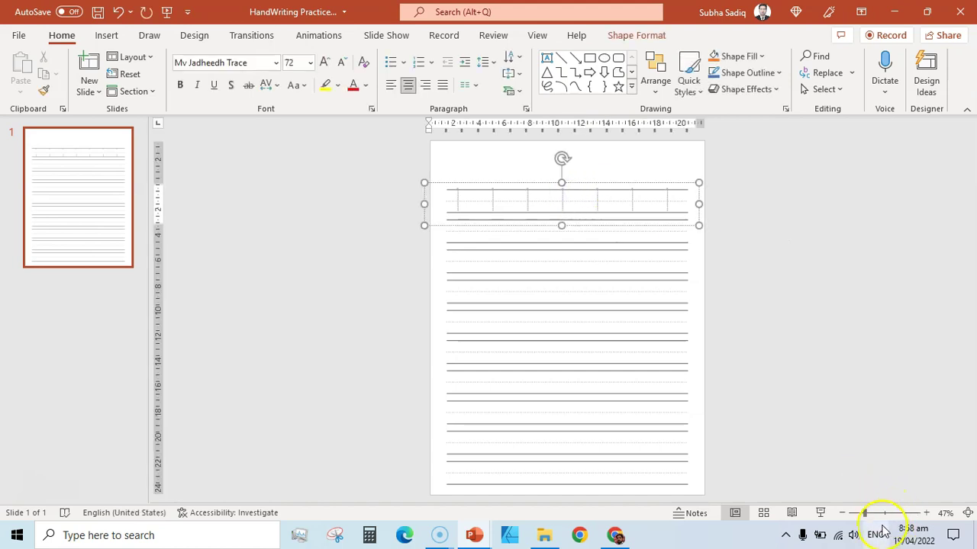
Step: Zoom in, nudge the dotted row into line with the rules, and copy it toward the top
drag(864, 512, 880, 512)
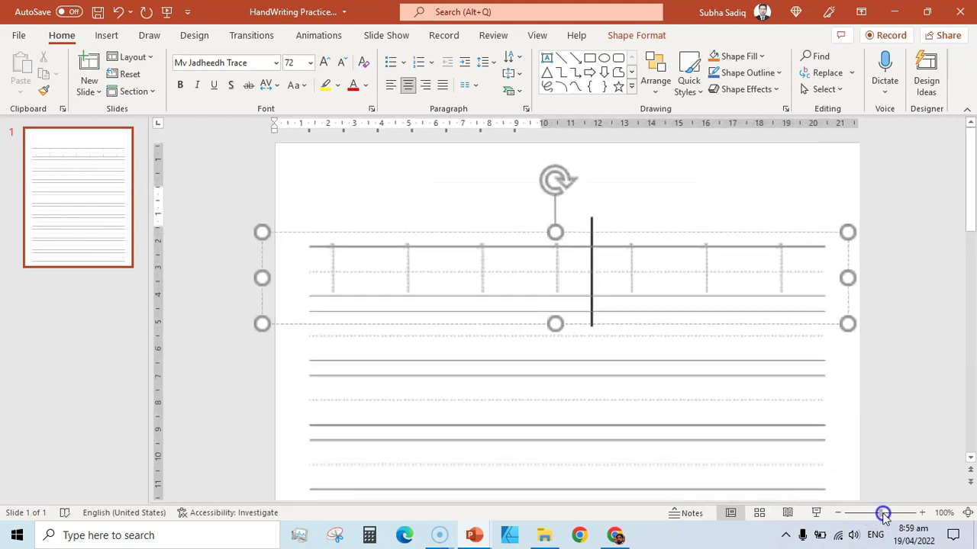
click(690, 233)
drag(689, 232, 689, 234)
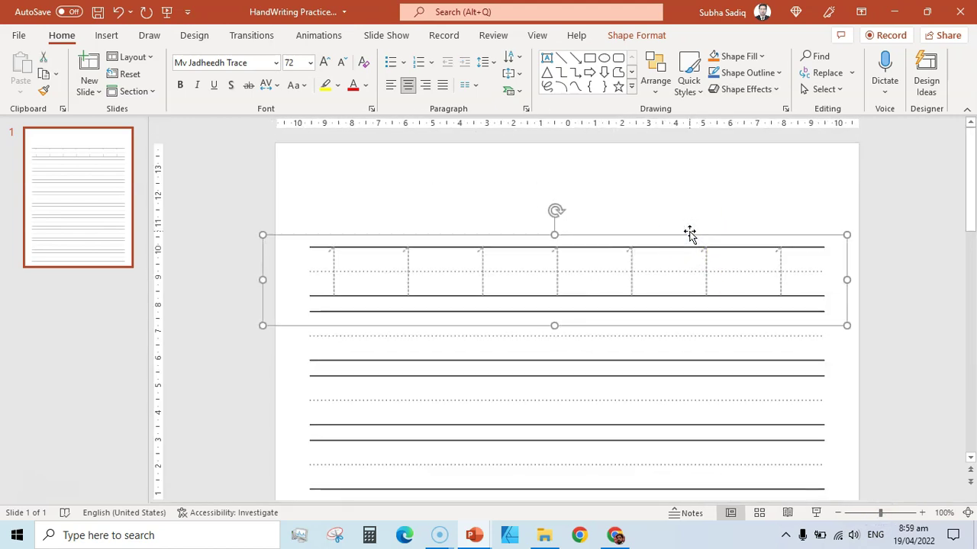
key(ctrl+Right)
key(ctrl+Right)
key(ctrl+Right)
key(ctrl+Right)
key(ctrl+Right)
key(ctrl+Right)
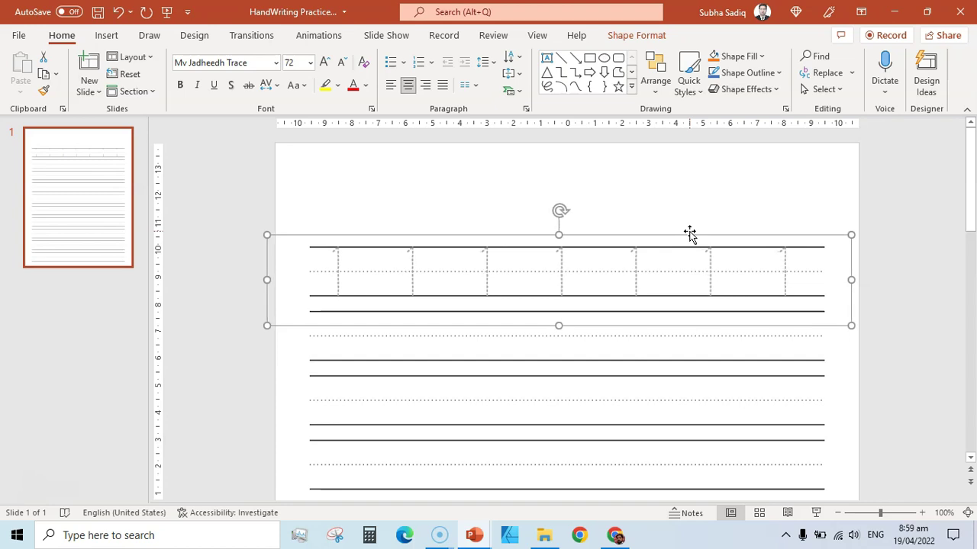
key(ctrl+Right)
key(ctrl+Right)
key(ctrl+Right)
key(ctrl+Right)
key(ctrl+Right)
key(ctrl+Right)
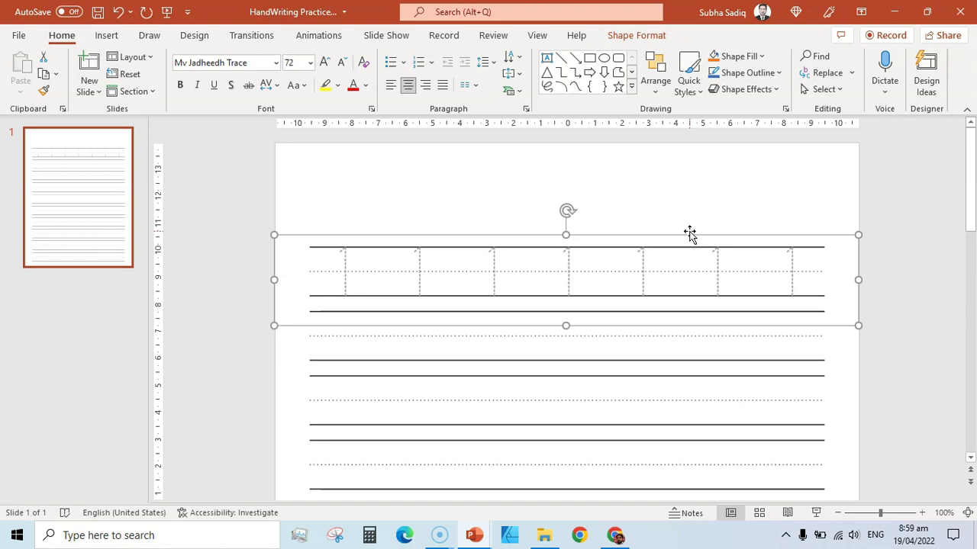
drag(689, 234, 637, 161)
Step: Retype the copied row as 'ONE 1', size it 54 pt, and centre it across the page
triple_click(602, 177)
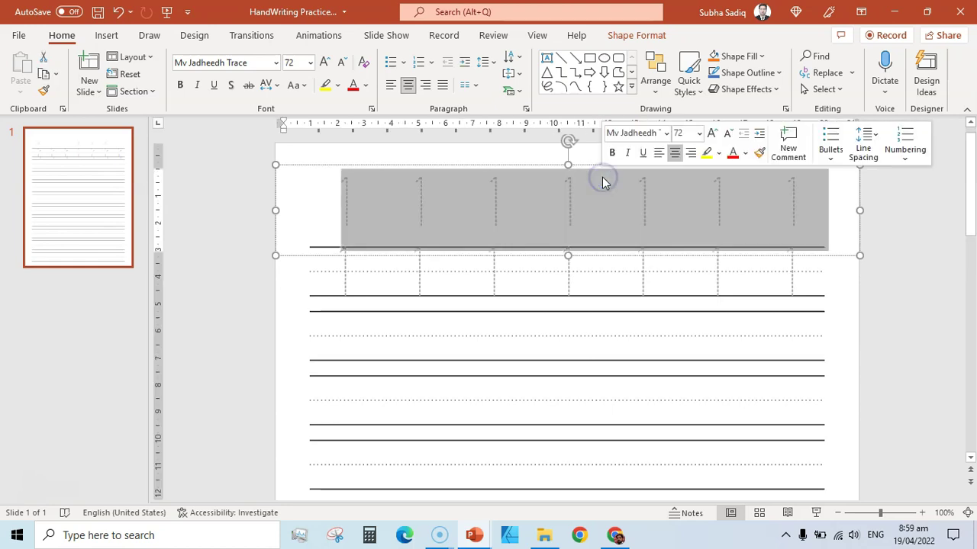
text(ONE)
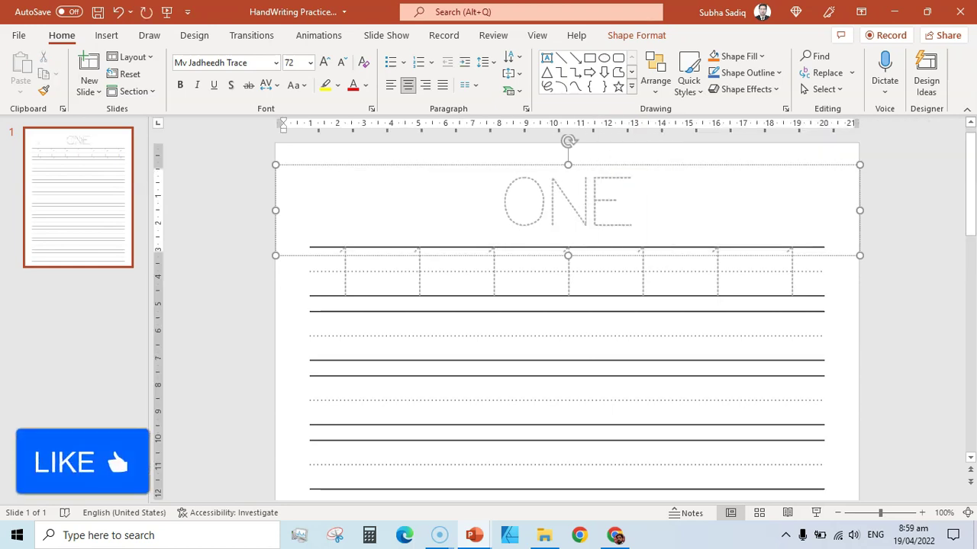
text( 1)
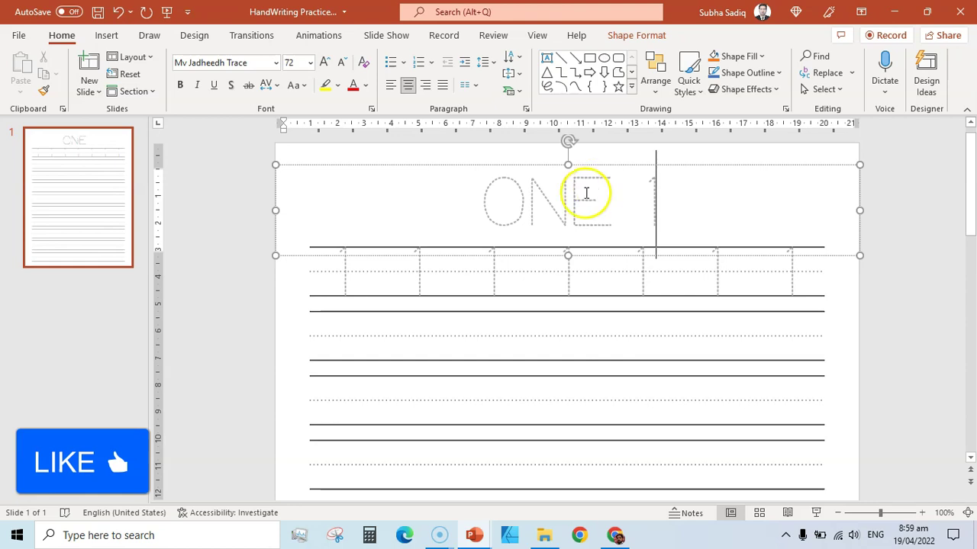
triple_click(570, 210)
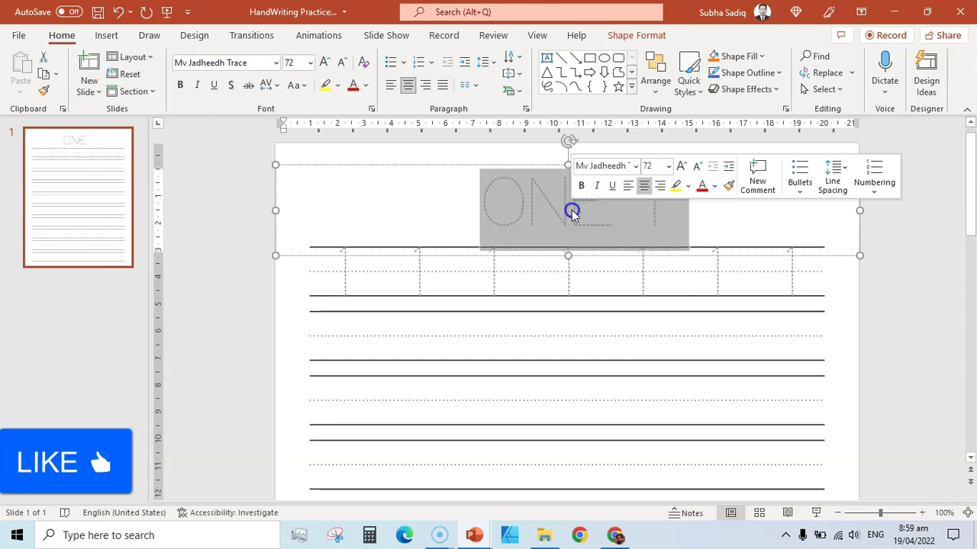
click(309, 62)
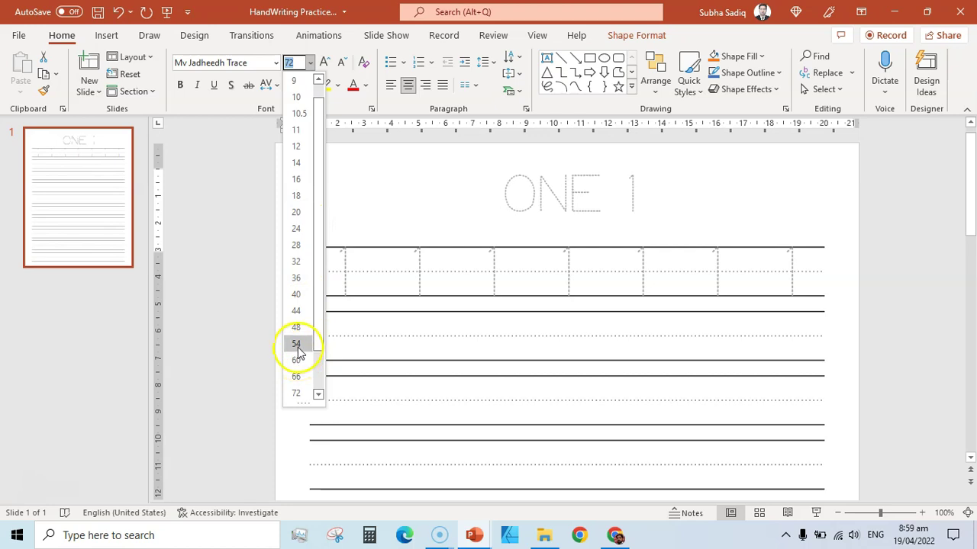
click(297, 345)
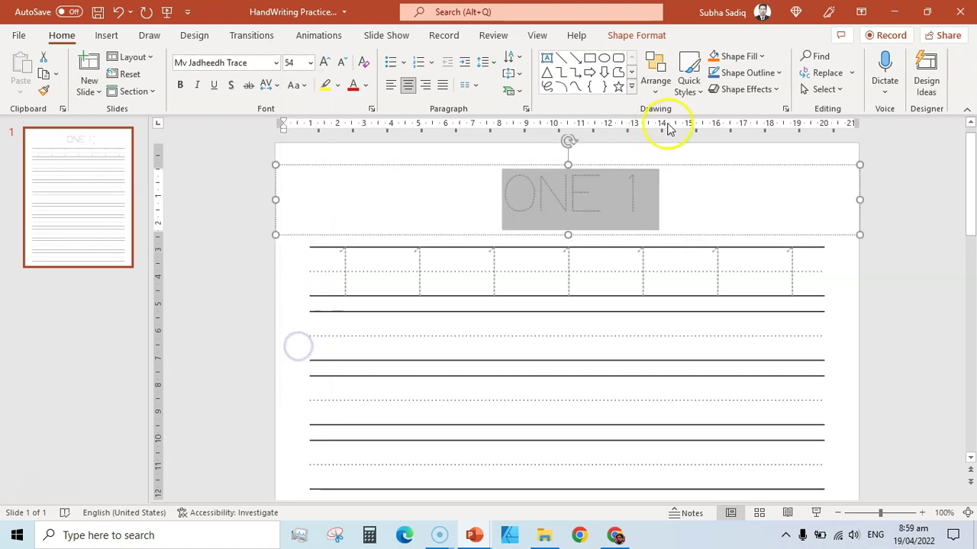
drag(626, 163, 628, 161)
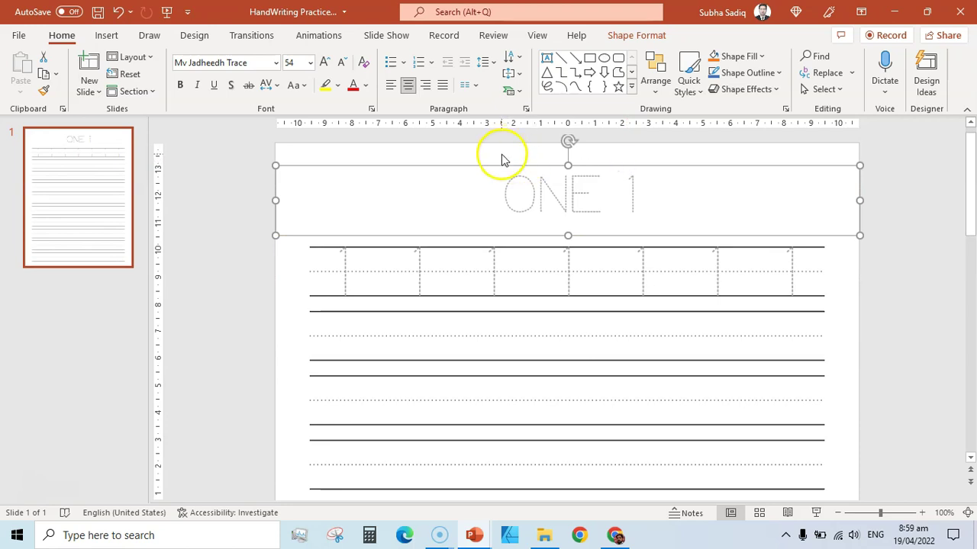
click(885, 294)
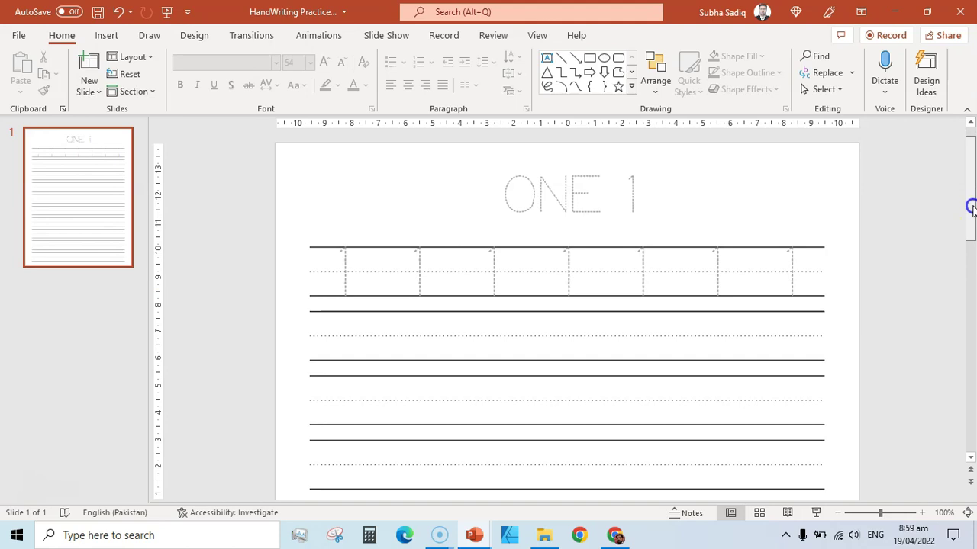
Step: Duplicate the dotted 1s row onto the second ruled line
scroll(971, 206, down, 1)
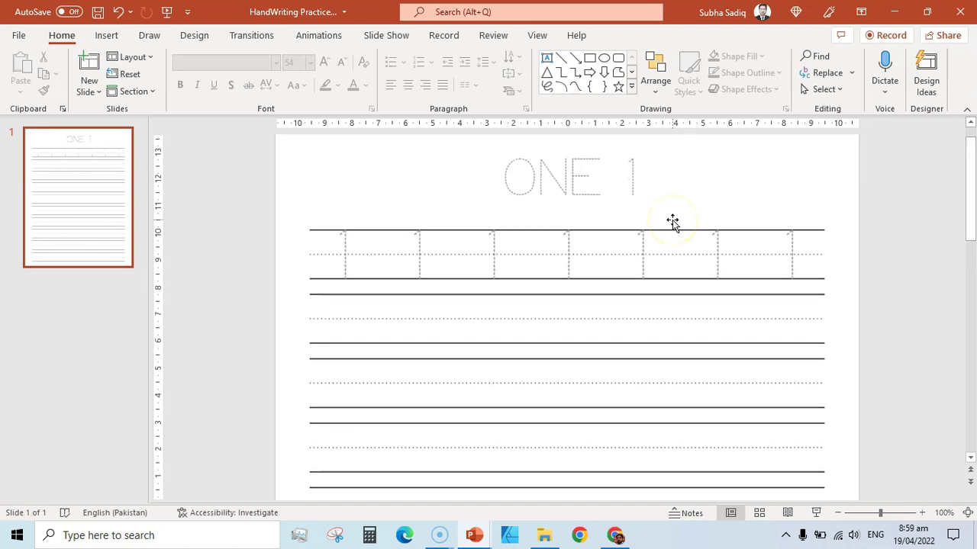
click(572, 231)
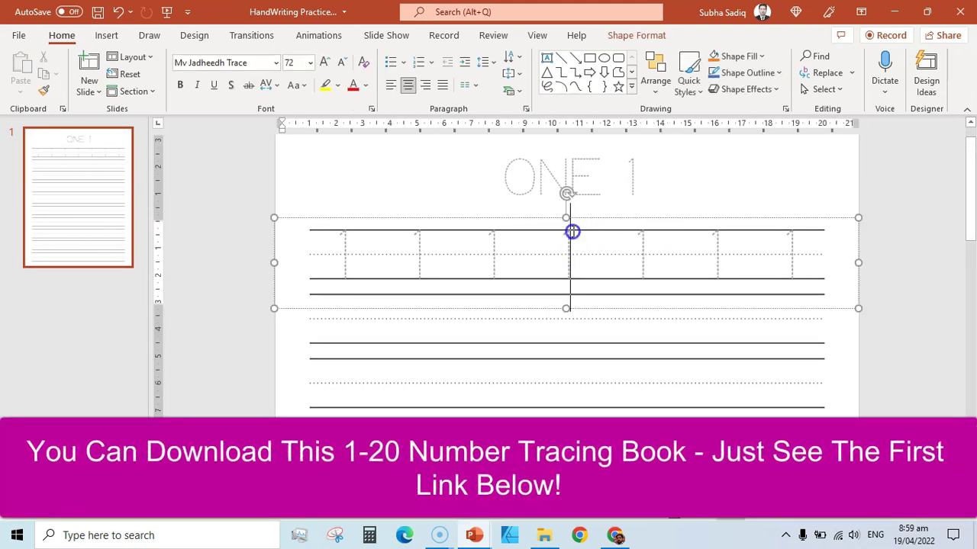
click(507, 219)
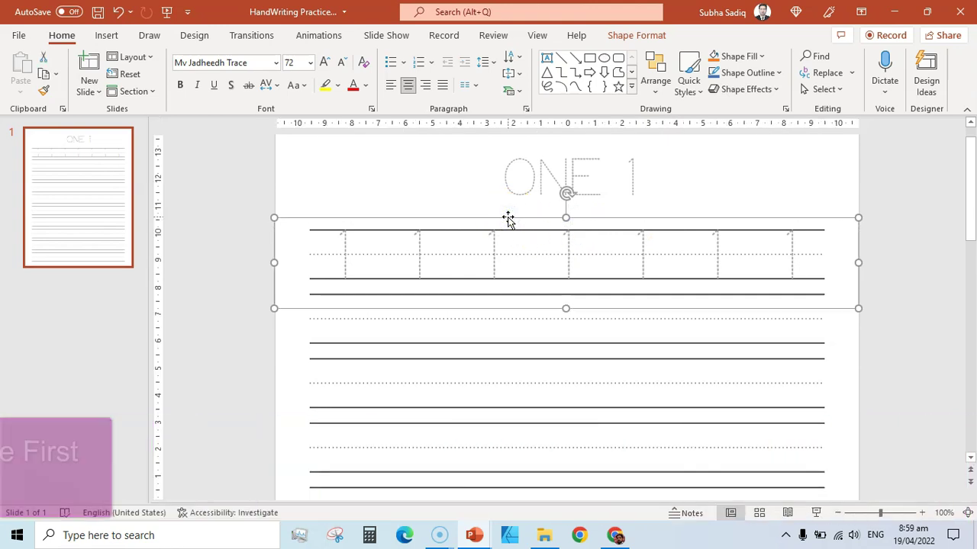
key(ctrl+d)
click(527, 235)
drag(531, 230, 530, 290)
Step: Add a third row of dotted 1s and nudge it onto the next ruled line
key(ctrl+d)
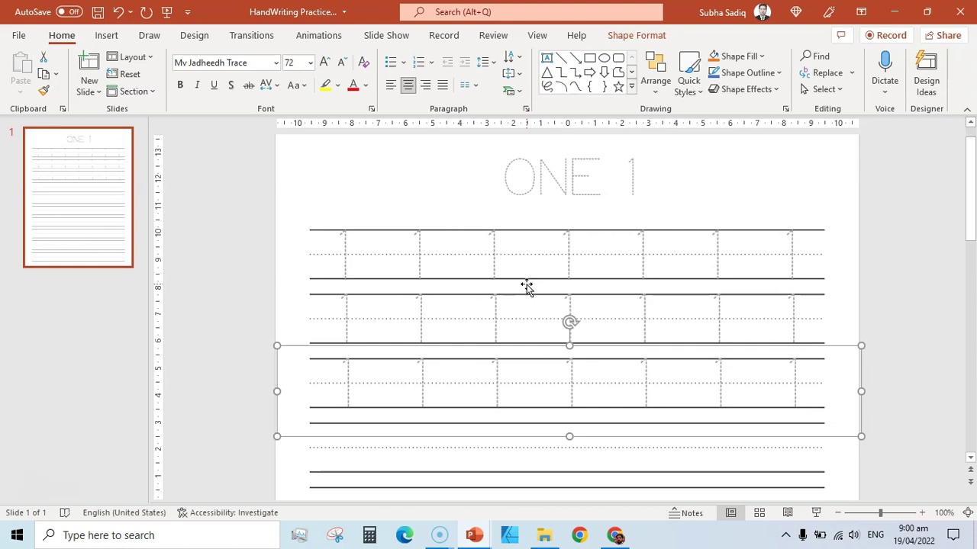
key(ctrl+Left)
key(ctrl+Left)
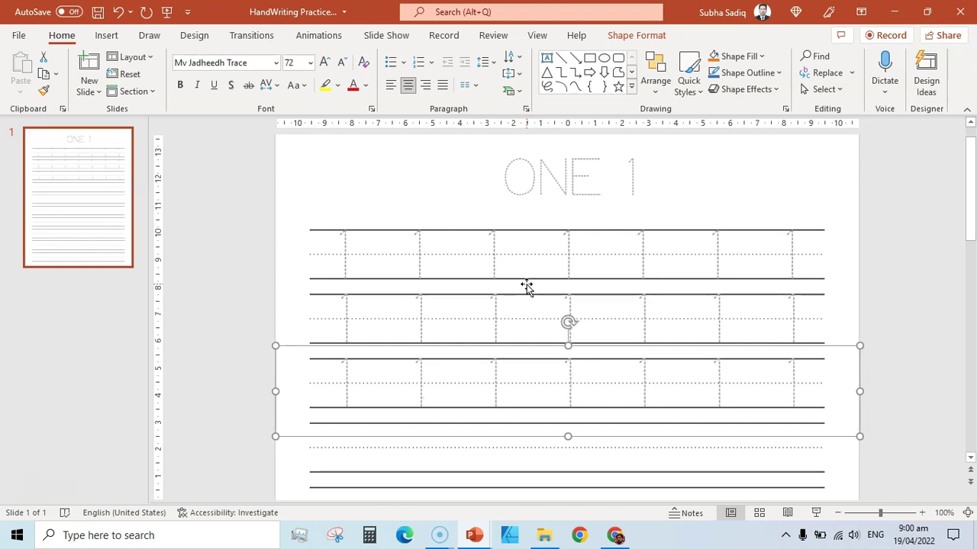
key(ctrl+Down)
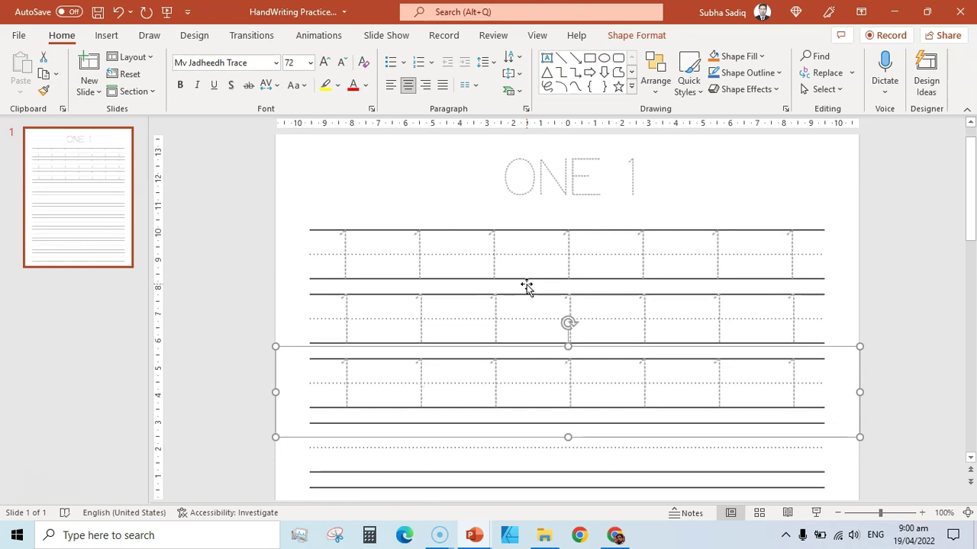
Step: Add aligned rows of dotted 1s down the fourth and fifth lines to the page bottom
scroll(526, 287, down, 2)
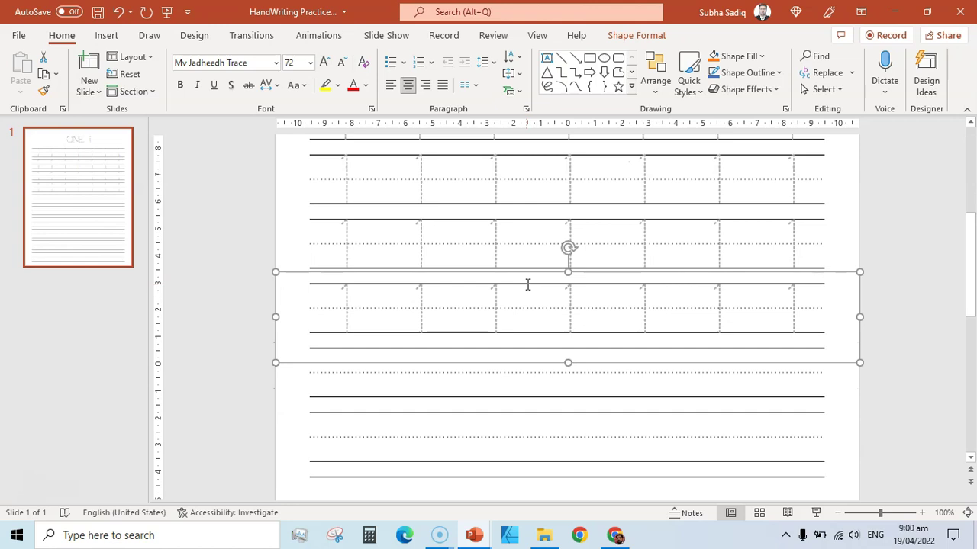
key(ctrl+Left)
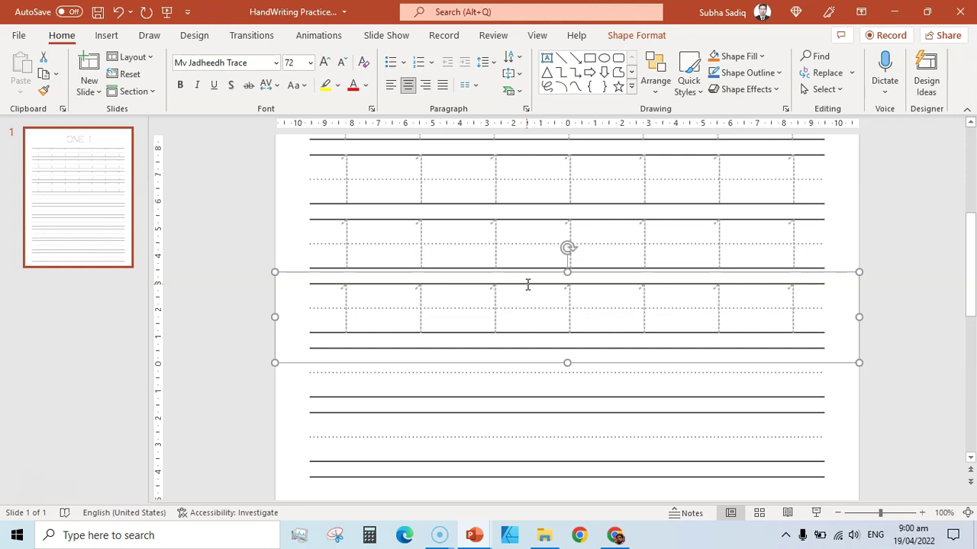
key(Down)
key(Down)
key(Down)
key(Down)
key(Down)
key(Down)
key(Down)
key(Down)
key(Down)
key(Down)
key(Down)
key(Down)
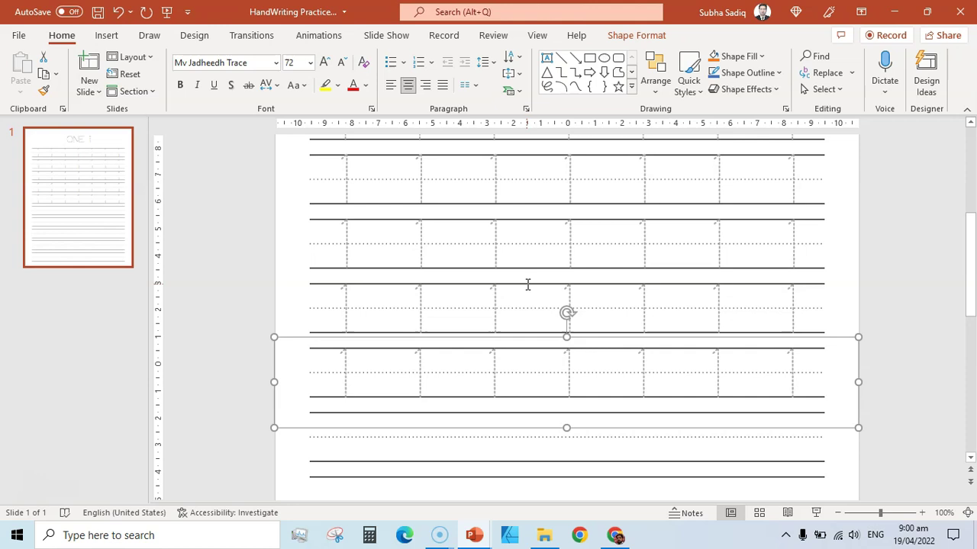
key(Down)
key(Down)
key(Down)
key(Down)
key(Down)
key(Down)
key(Down)
key(Down)
key(Down)
key(Down)
key(Down)
key(Down)
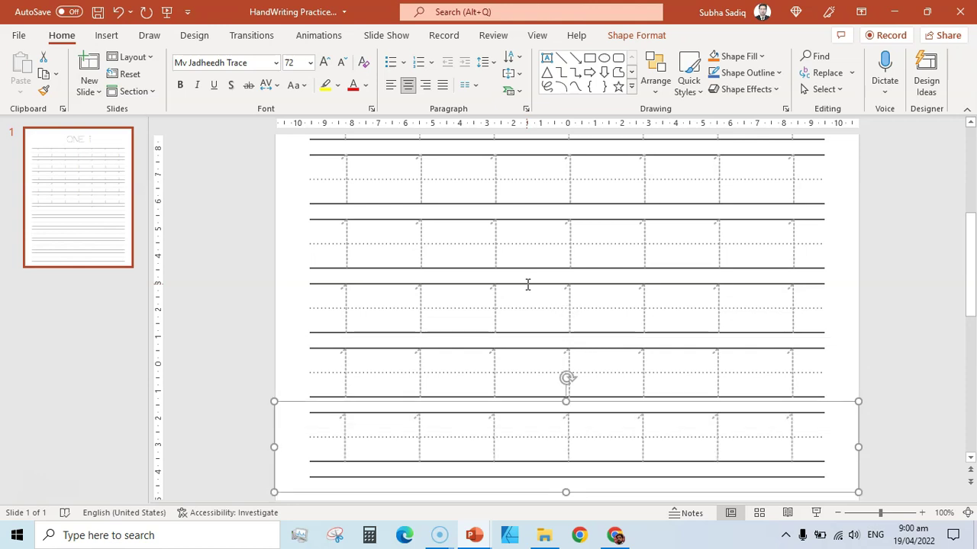
key(ctrl+Up)
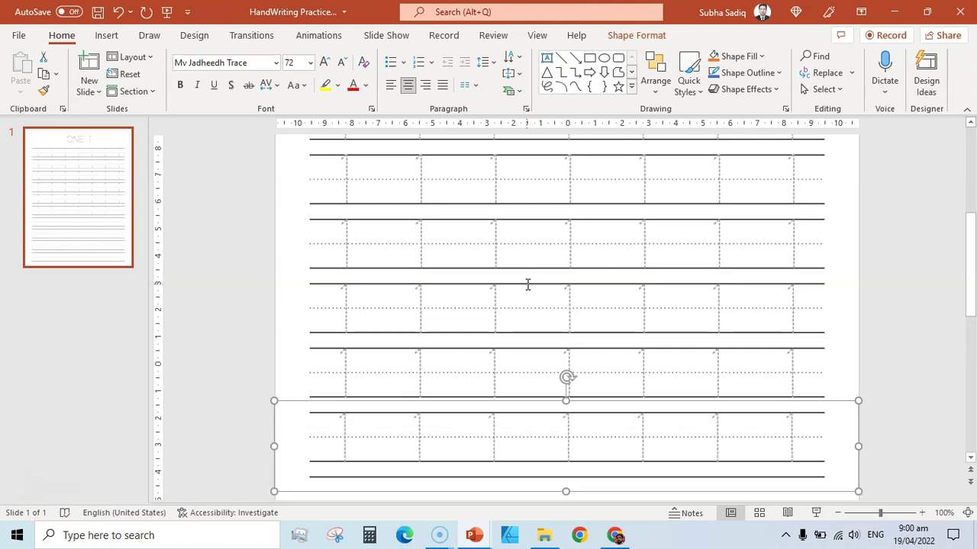
key(Down)
key(Down)
key(Down)
key(Down)
key(Down)
key(Down)
key(Down)
key(Down)
key(Down)
key(Down)
key(Down)
key(Down)
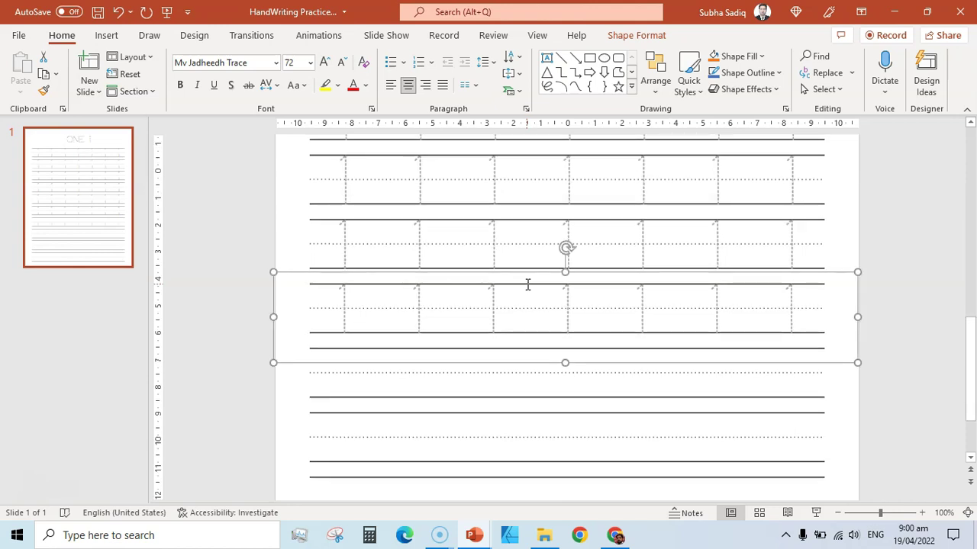
key(ctrl+Right)
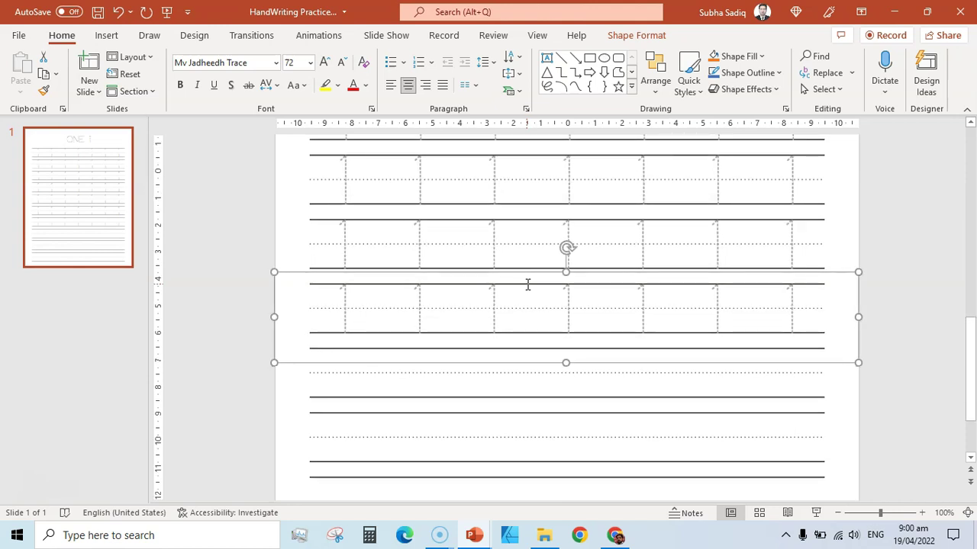
key(Down)
key(Down)
key(Down)
key(Down)
key(Down)
key(Down)
key(Down)
key(Down)
key(Down)
key(Down)
key(Down)
key(Down)
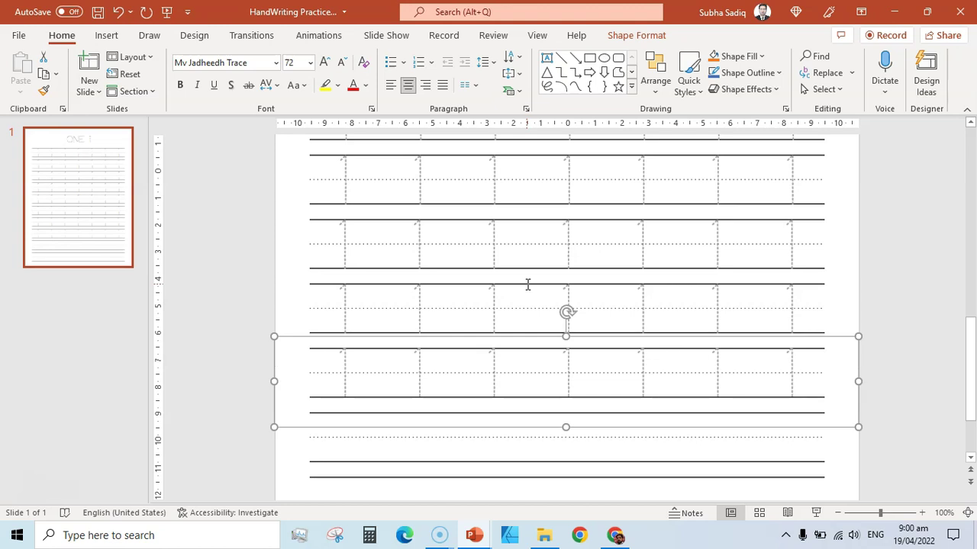
key(Down)
key(Down)
key(Down)
key(Down)
key(Down)
key(Down)
key(Down)
key(Down)
key(Down)
key(Down)
key(Down)
key(Down)
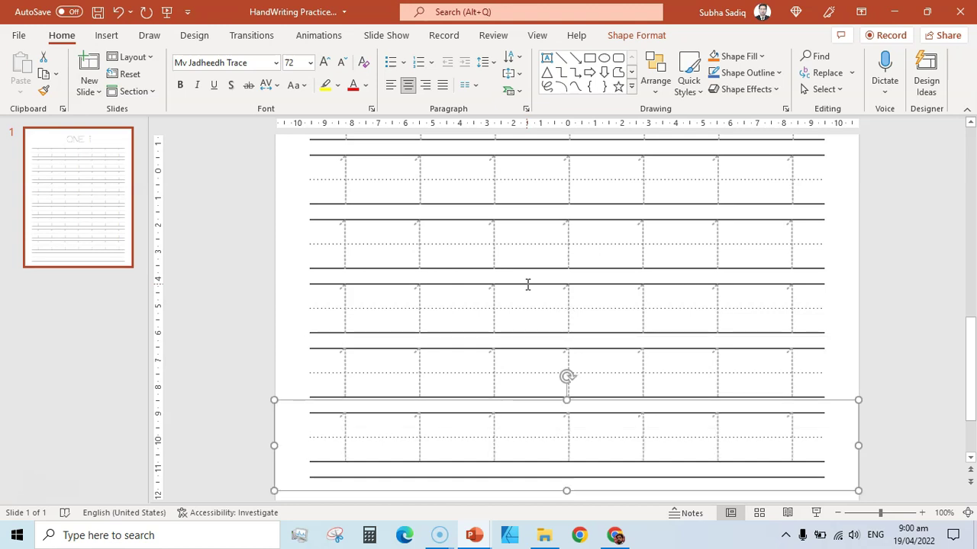
key(Down)
key(Down)
key(Down)
key(Down)
key(Down)
key(Down)
key(Down)
key(Down)
key(Down)
key(Down)
key(Down)
key(Down)
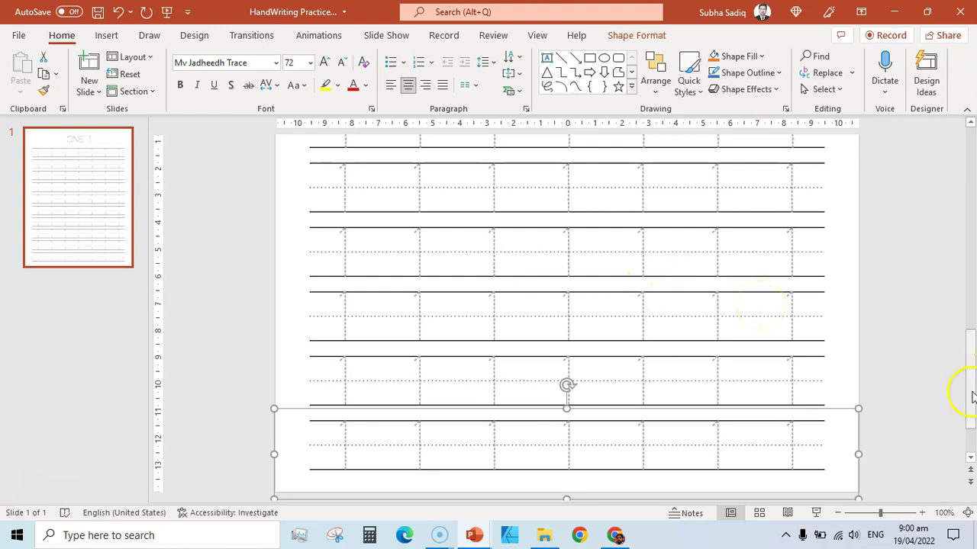
drag(963, 391, 973, 433)
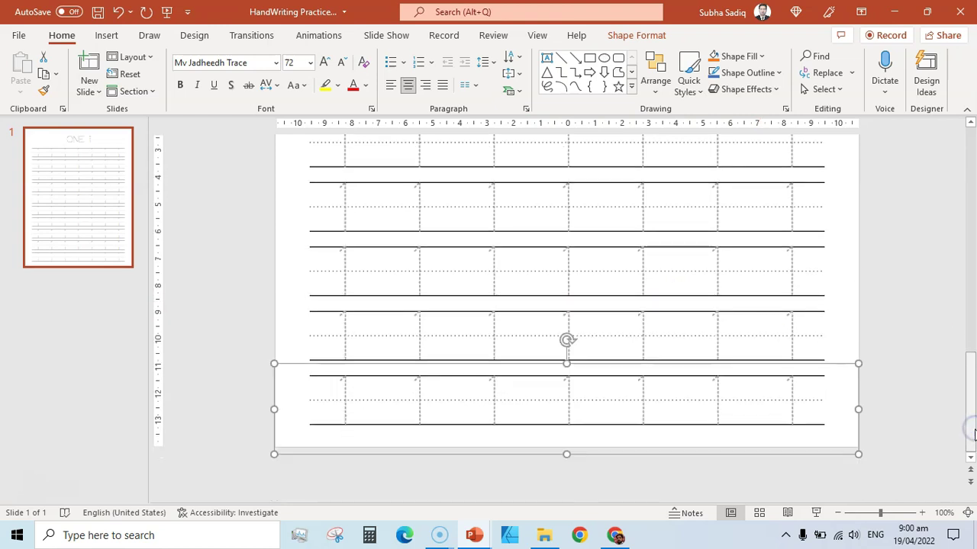
click(920, 288)
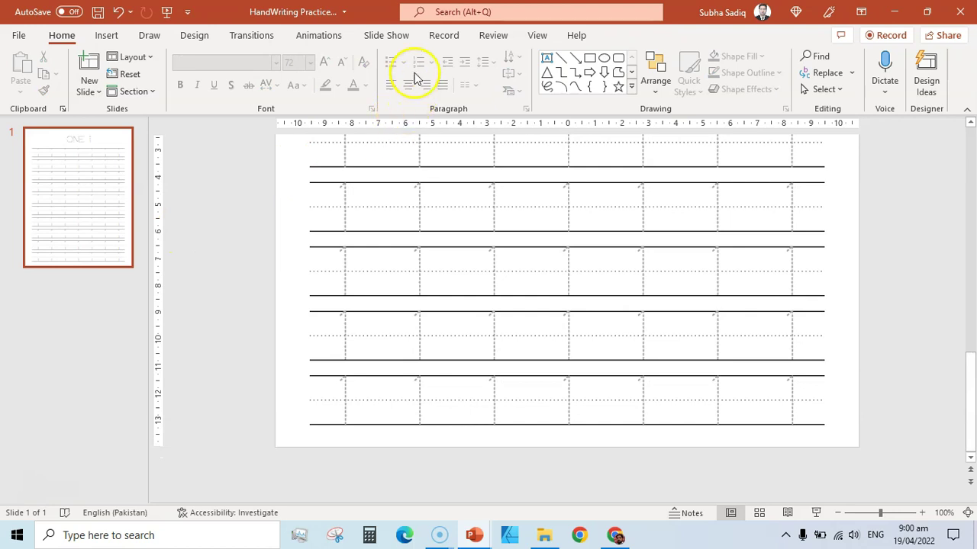
Step: Preview the ONE 1 tracing page full-screen from the beginning, then exit the slide show
click(400, 36)
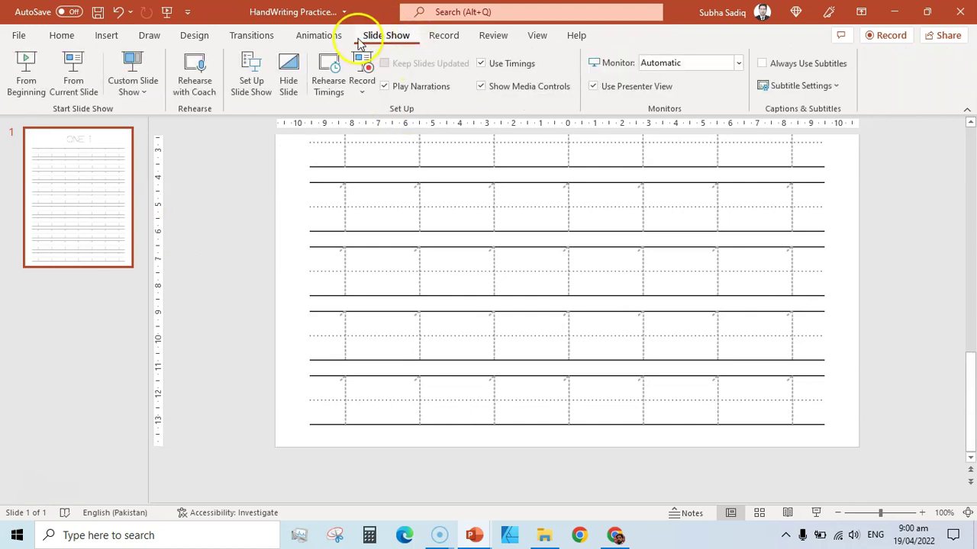
click(25, 72)
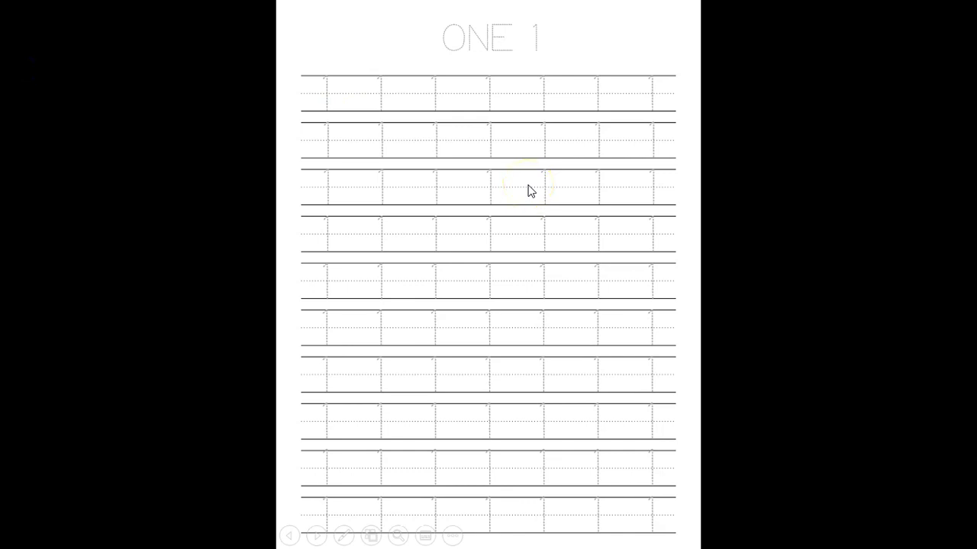
key(Escape)
Step: Duplicate slide 1 with Ctrl+D to create an identical second tracing page
click(89, 209)
key(ctrl+d)
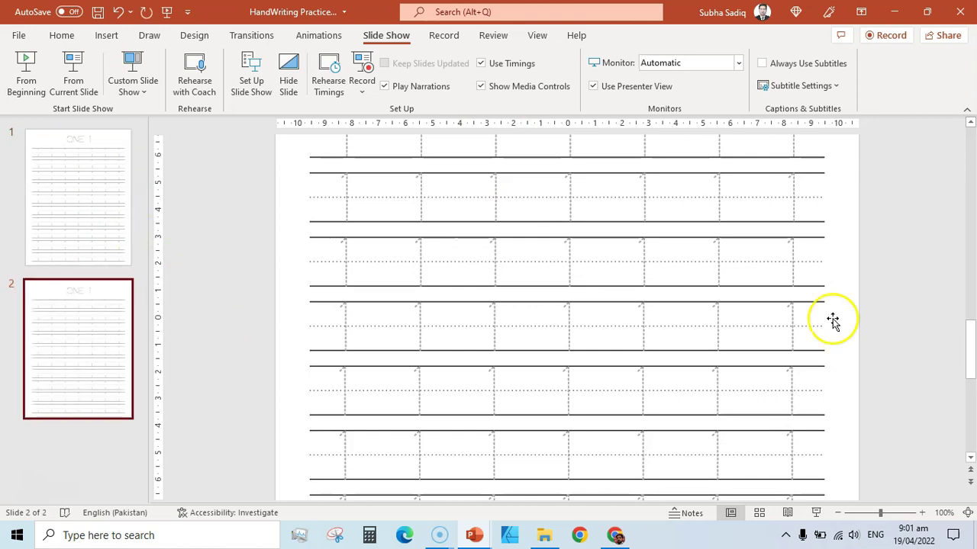
drag(973, 359, 972, 134)
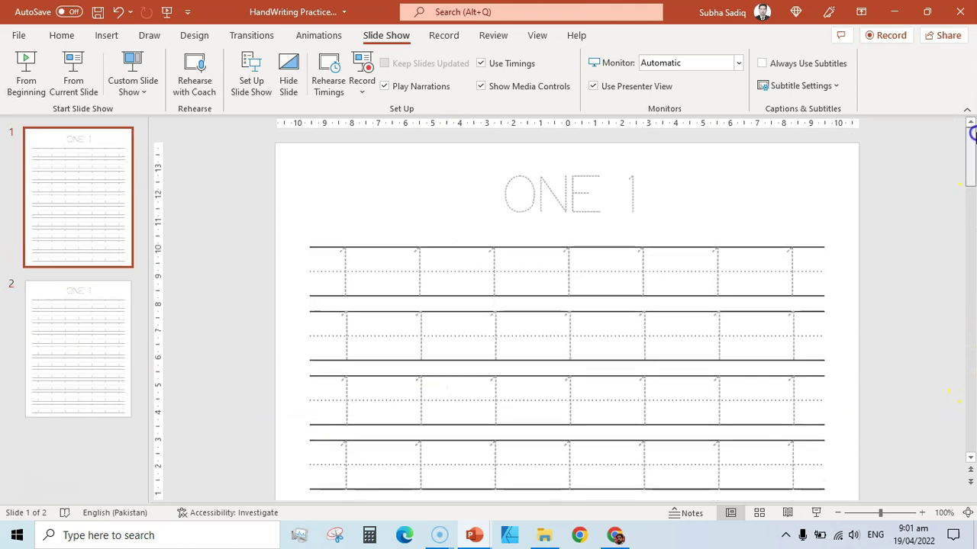